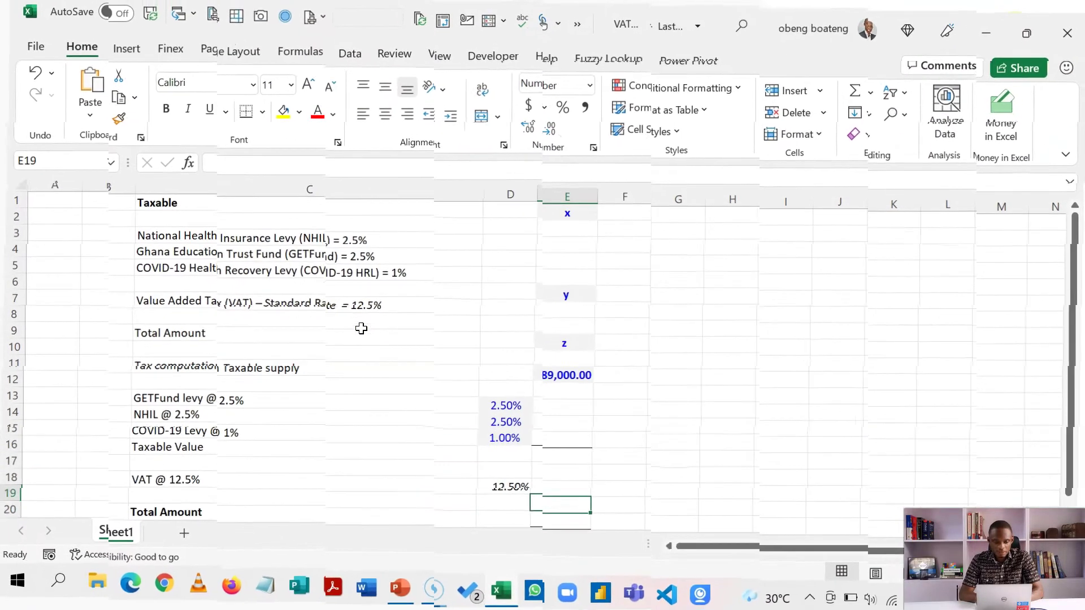
pyautogui.press('Up')
pyautogui.press('Up')
pyautogui.press('Up')
pyautogui.press('Up')
pyautogui.press('Up')
pyautogui.press('Up')
pyautogui.press('Up')
pyautogui.press('Up')
pyautogui.press('Up')
pyautogui.press('Up')
pyautogui.press('Up')
pyautogui.press('Up')
pyautogui.press('Up')
pyautogui.press('Up')
pyautogui.press('Up')
pyautogui.press('Up')
pyautogui.press('Up')
pyautogui.press('Up')
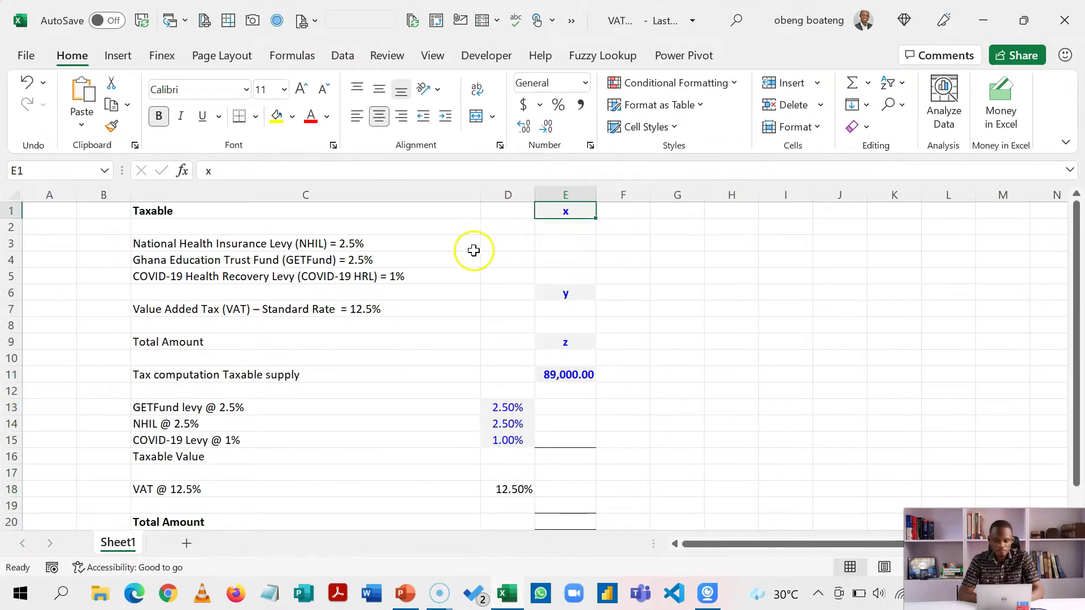
pyautogui.click(436, 249)
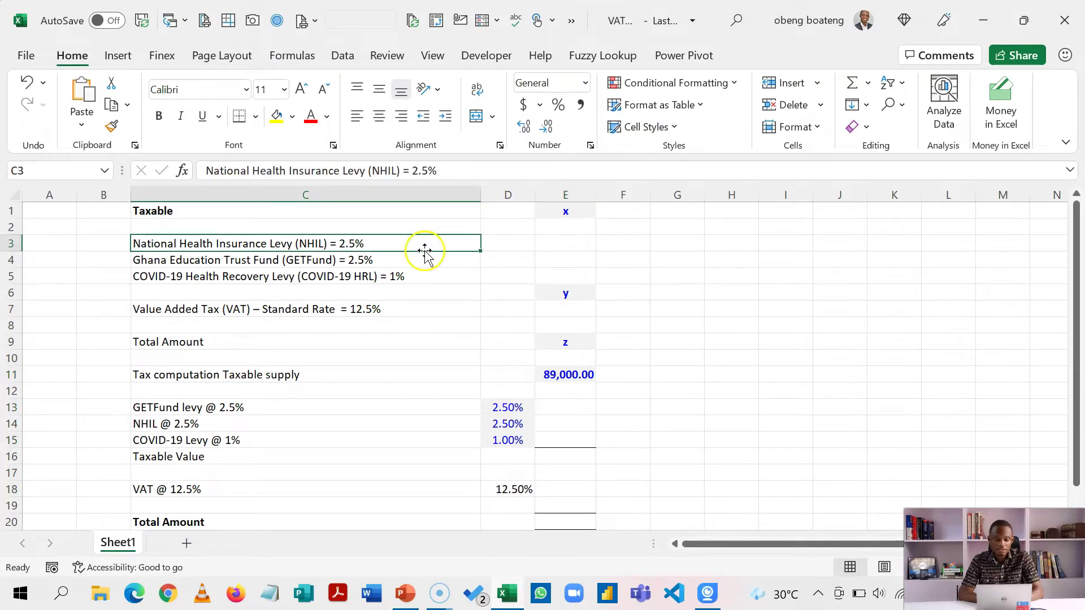
pyautogui.click(384, 260)
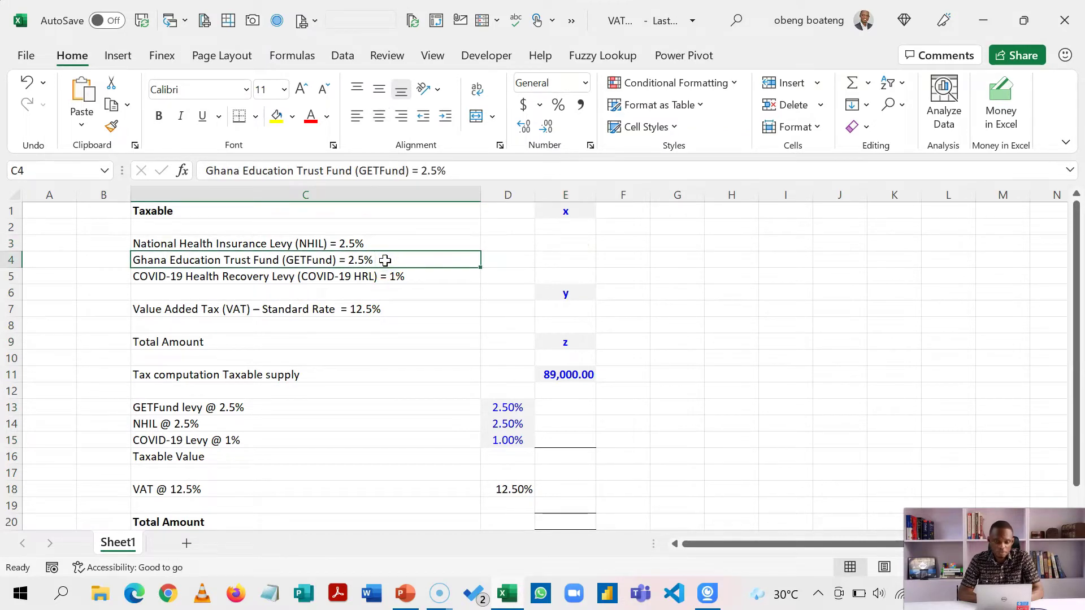
pyautogui.click(397, 277)
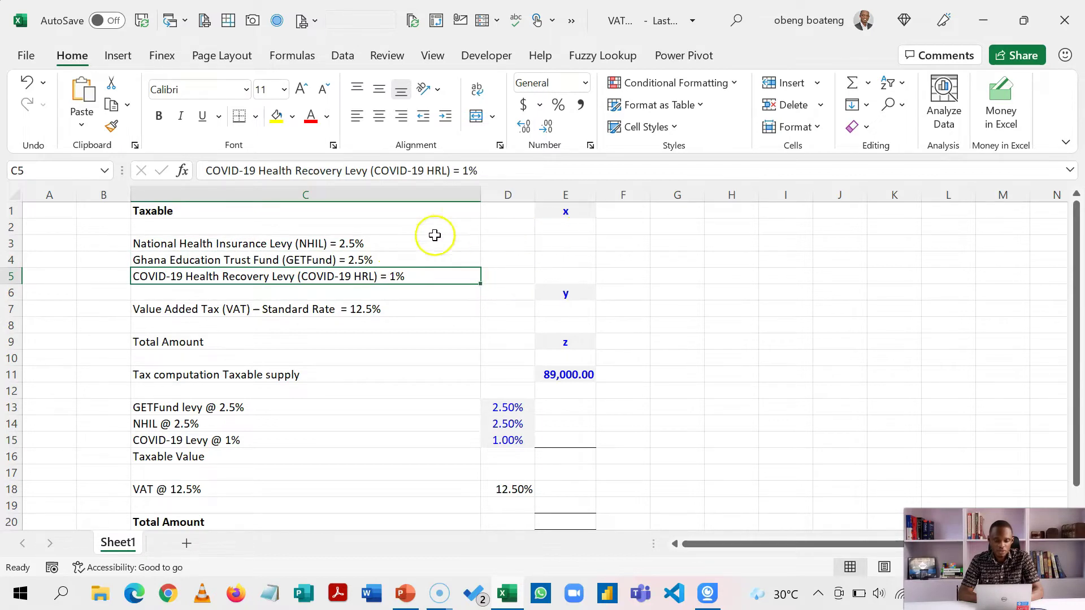
pyautogui.click(555, 298)
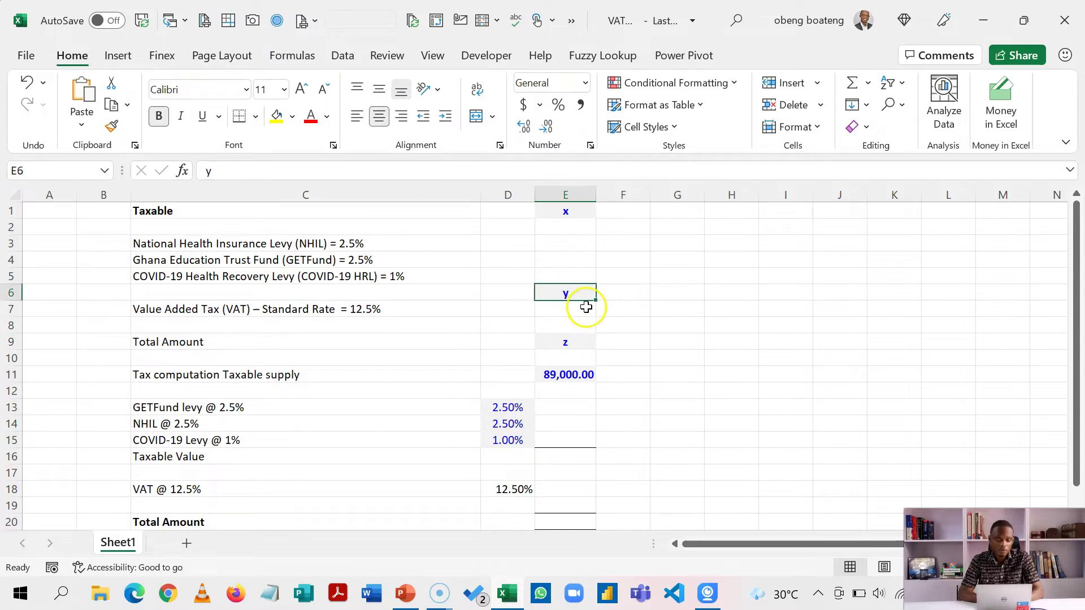
pyautogui.click(433, 310)
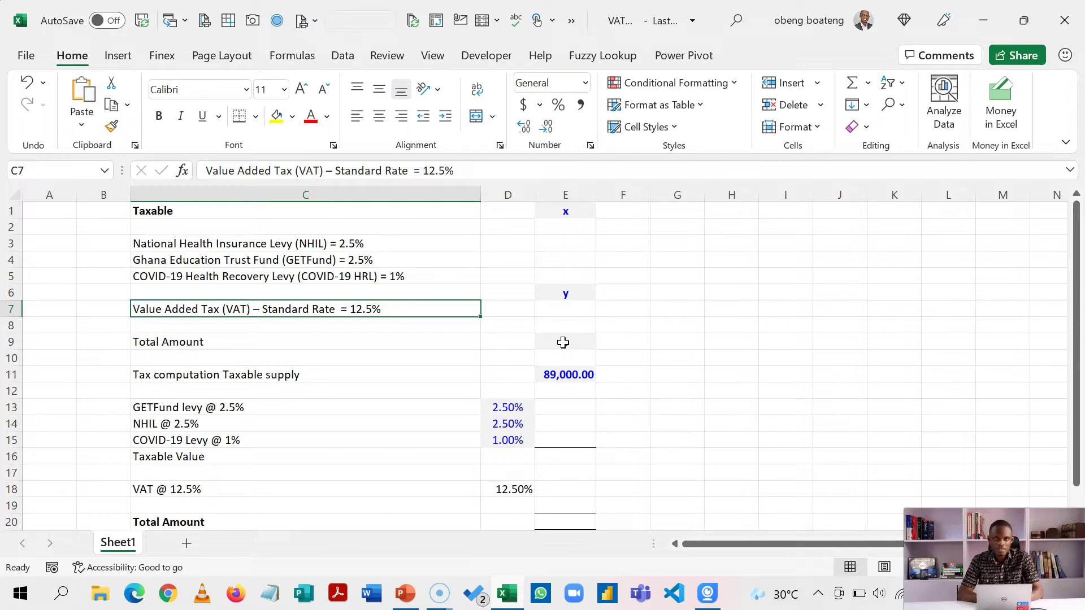
# Step: Enter =$E$11*D13 in E13 for a GETFund levy of 2,225.00
pyautogui.click(560, 374)
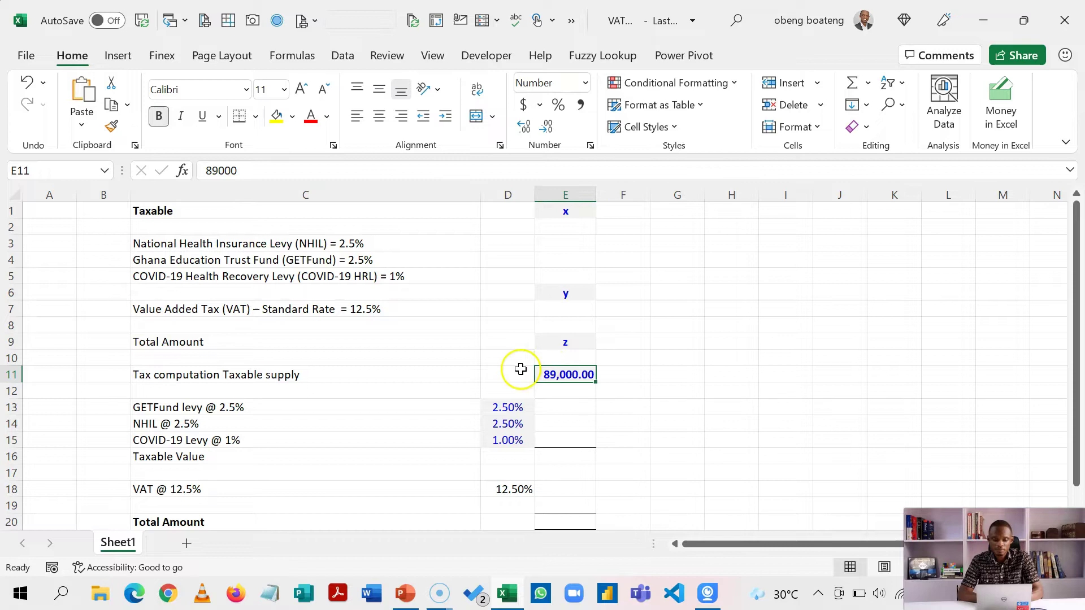
pyautogui.click(560, 404)
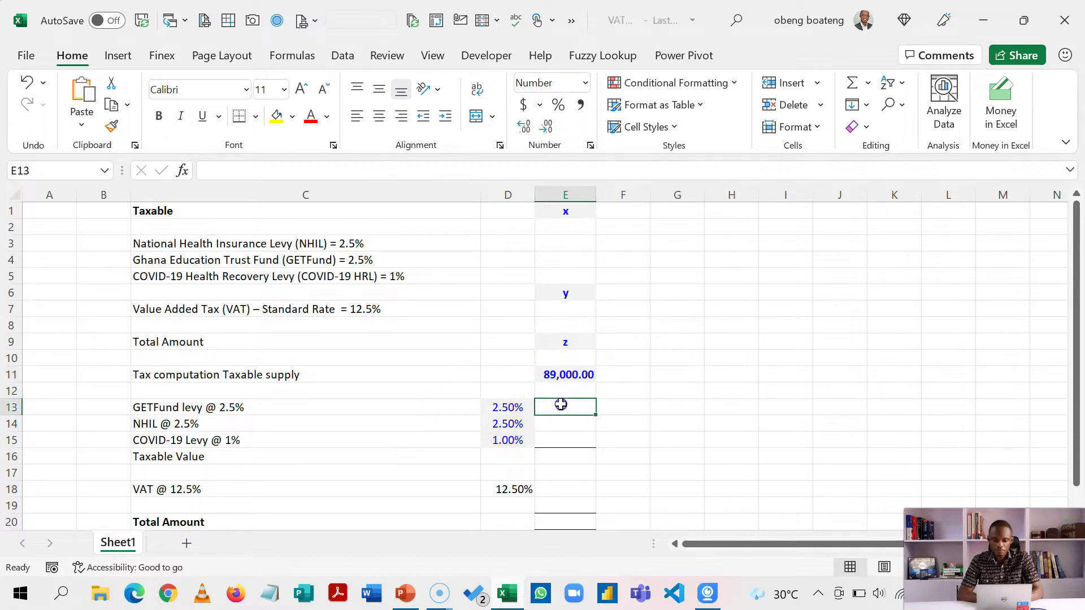
pyautogui.write('=')
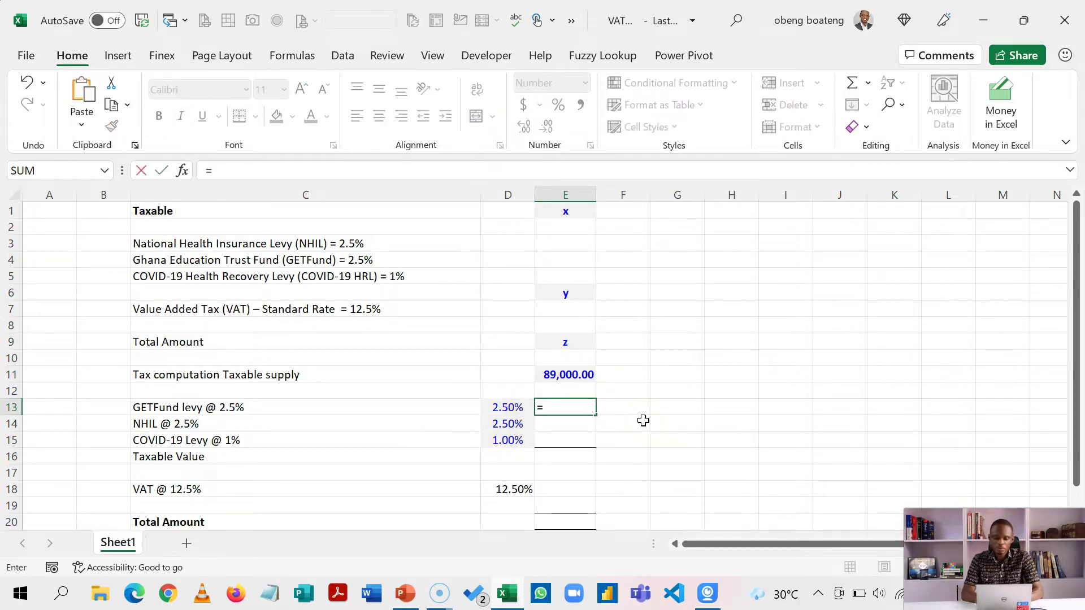
pyautogui.press('Up')
pyautogui.press('Up')
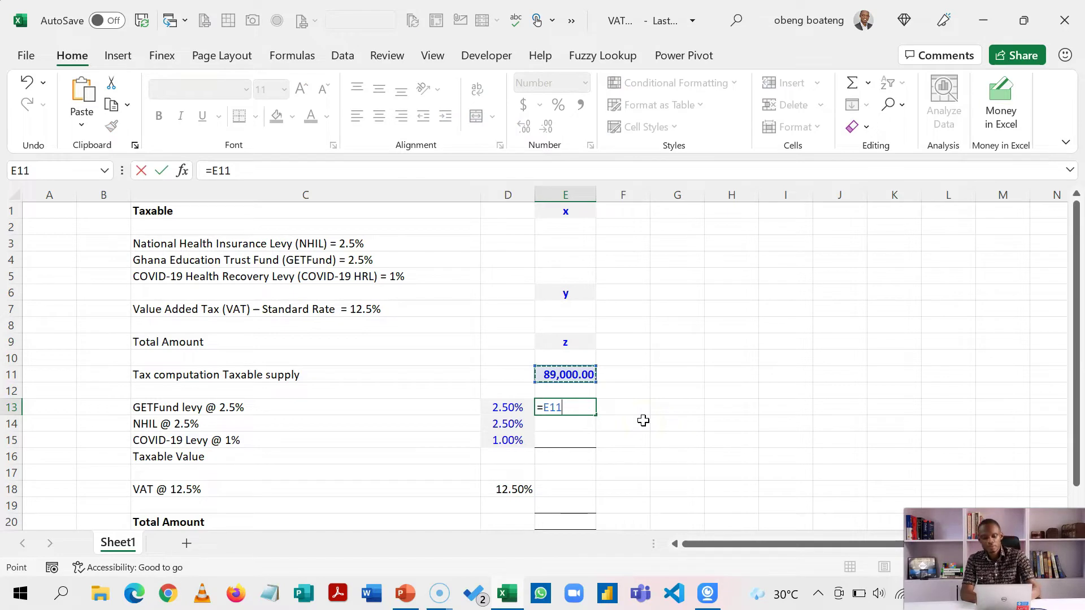
pyautogui.press('F4')
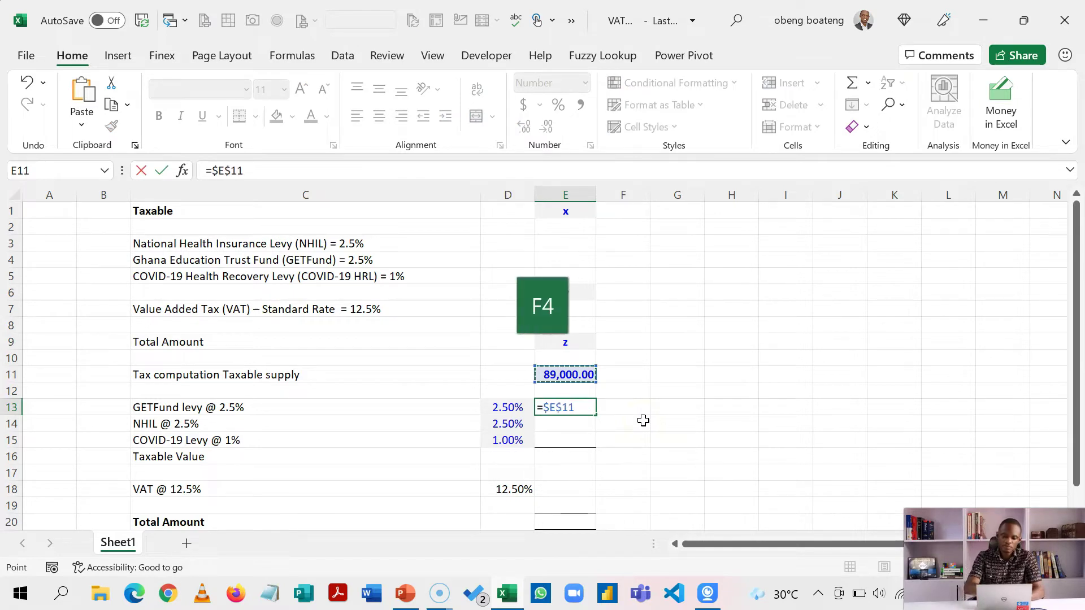
pyautogui.write('*')
pyautogui.press('Left')
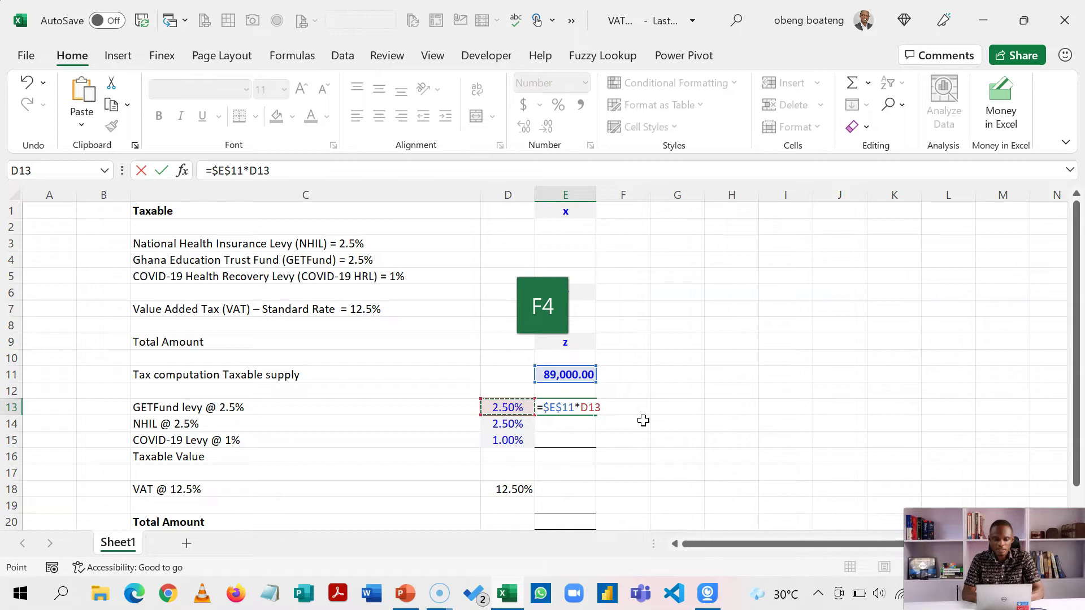
pyautogui.press('Return')
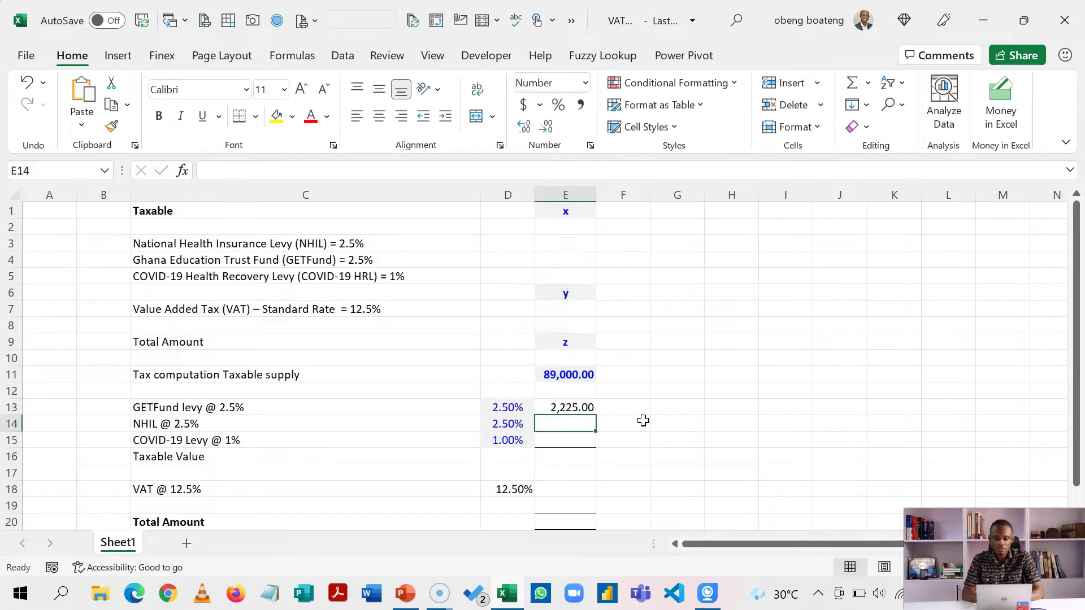
# Step: Fill the levy formula down to E14:E15, giving NHIL 2,225.00 and COVID-19 levy 890.00
pyautogui.press('Up')
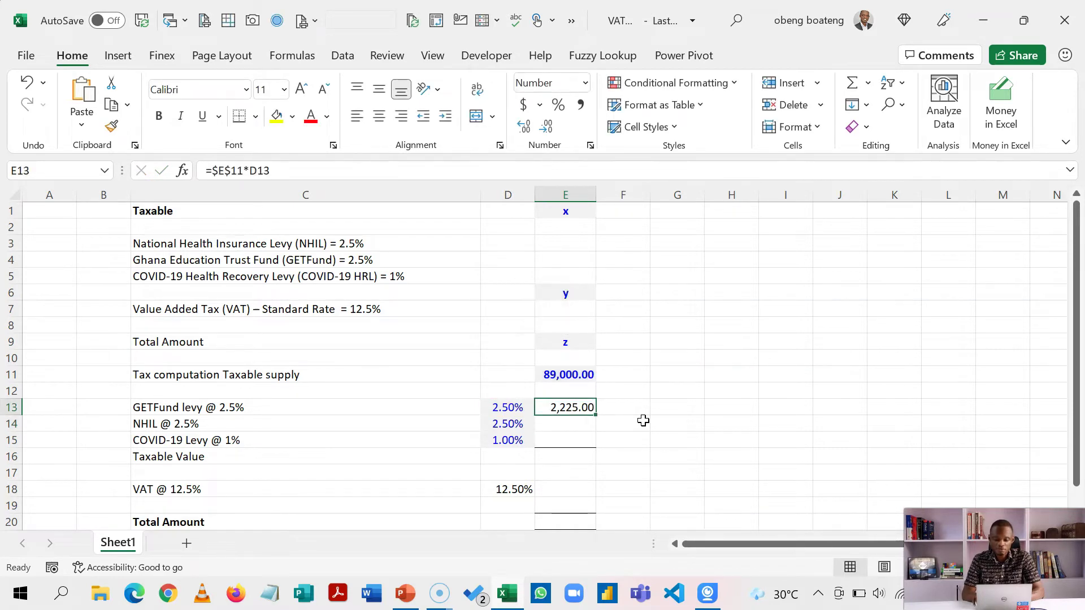
pyautogui.hotkey('shift', 'Down')
pyautogui.hotkey('shift', 'Down')
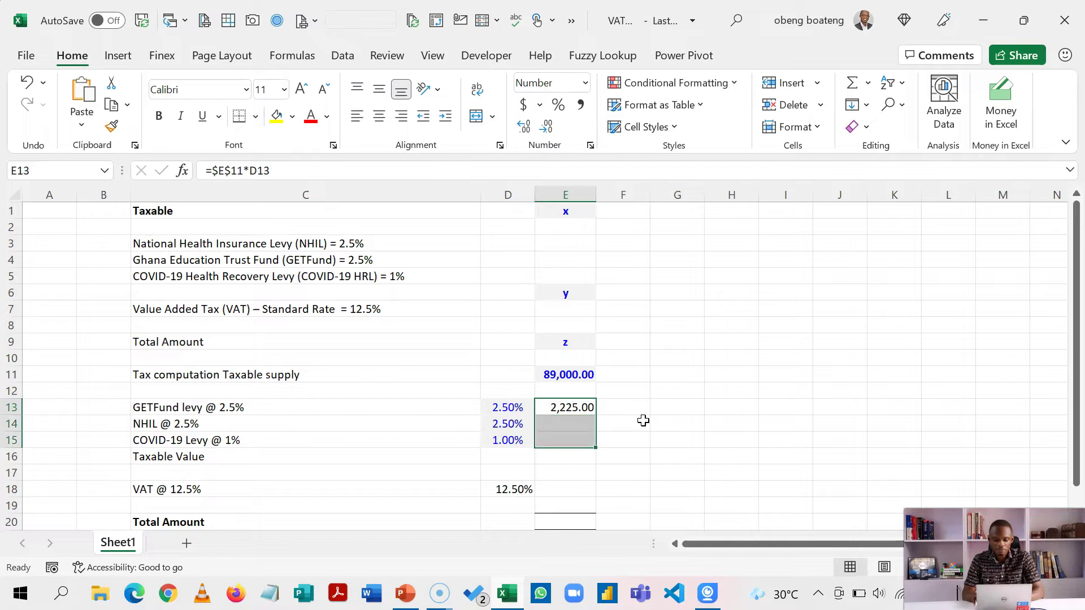
pyautogui.hotkey('ctrl', 'd')
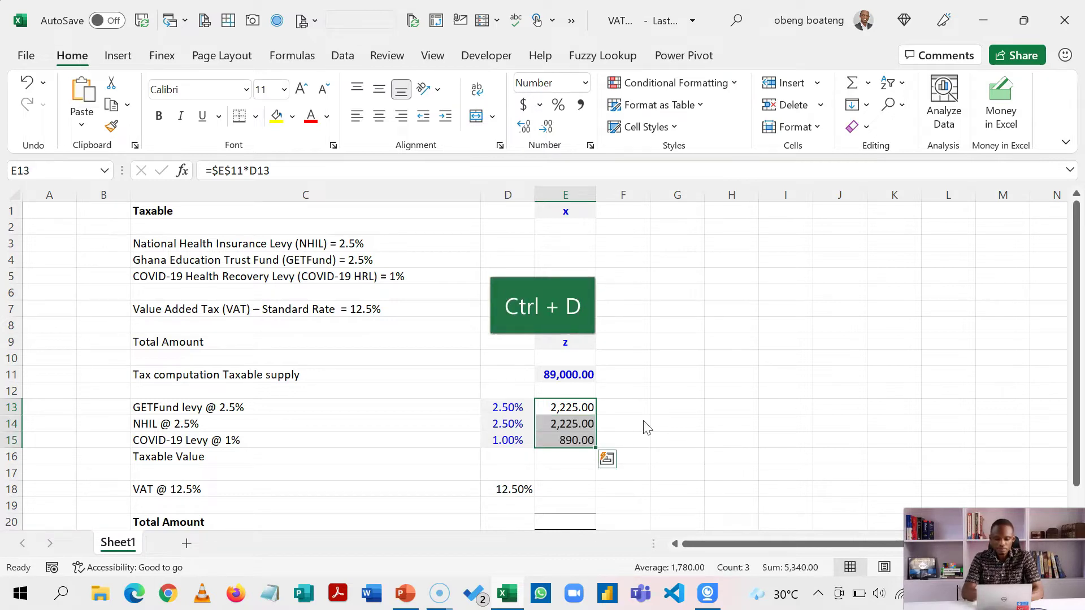
pyautogui.press('Down')
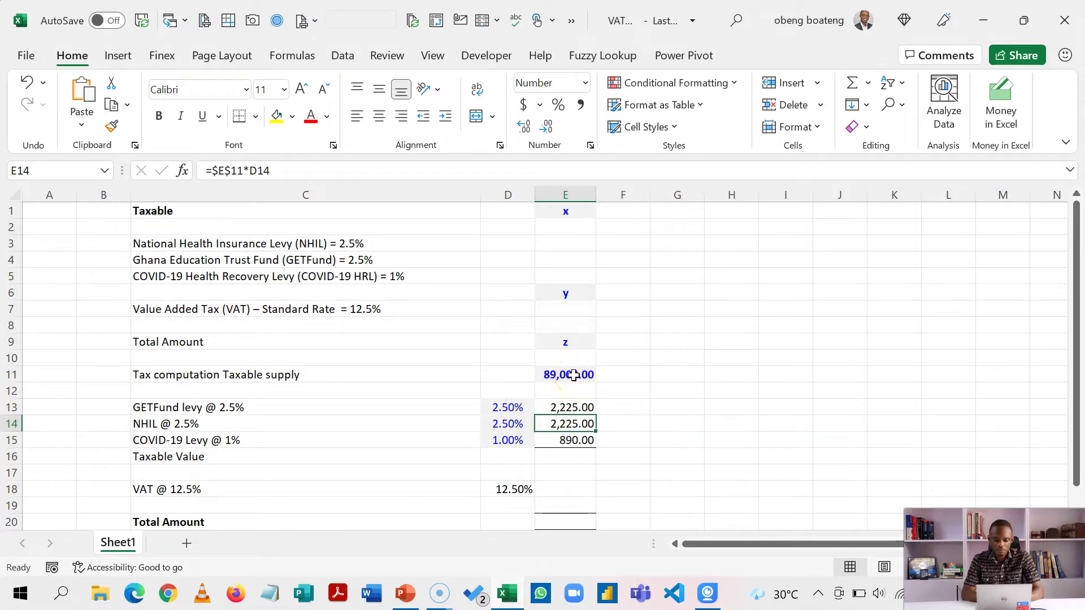
# Step: AutoSum E11:E15 in E16 for a Taxable Value of 94,340.00
pyautogui.click(561, 457)
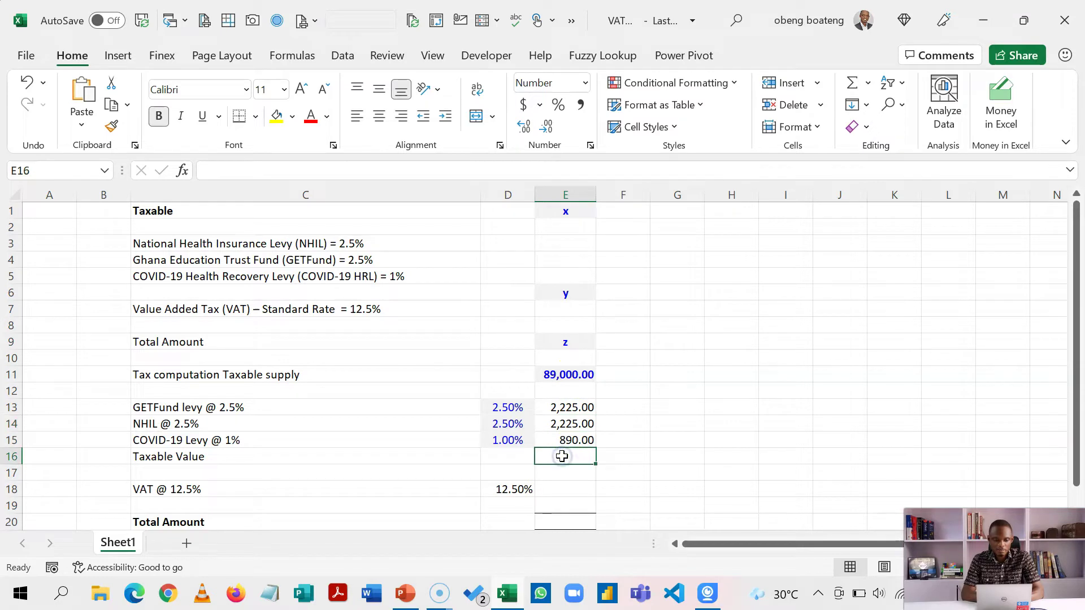
pyautogui.hotkey('alt', '=')
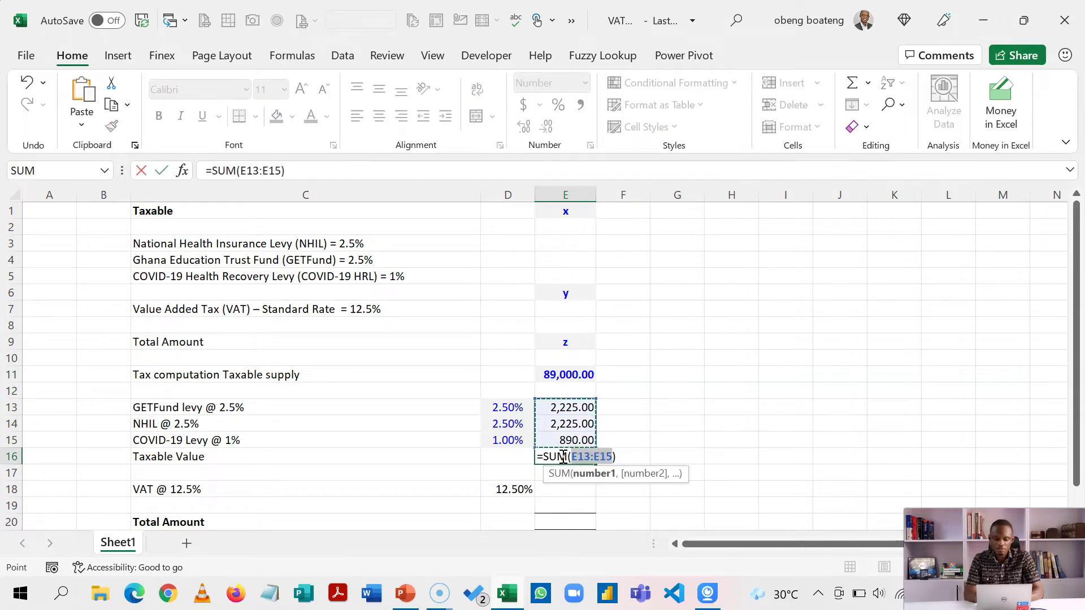
pyautogui.press('Up')
pyautogui.press('Up')
pyautogui.hotkey('shift', 'Down')
pyautogui.hotkey('shift', 'Down')
pyautogui.hotkey('shift', 'Down')
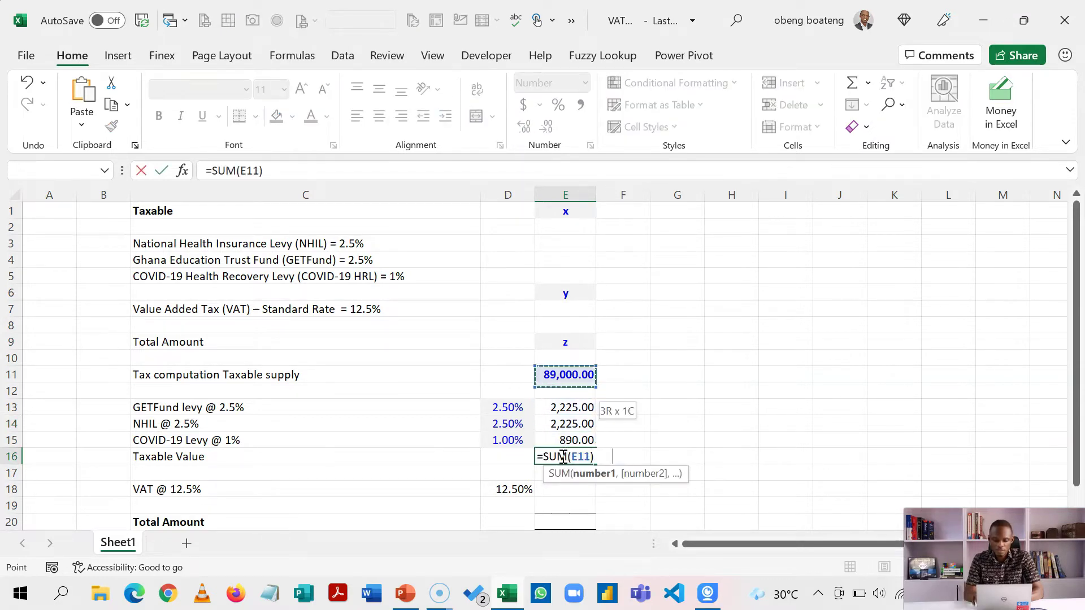
pyautogui.hotkey('shift', 'Down')
pyautogui.press('Return')
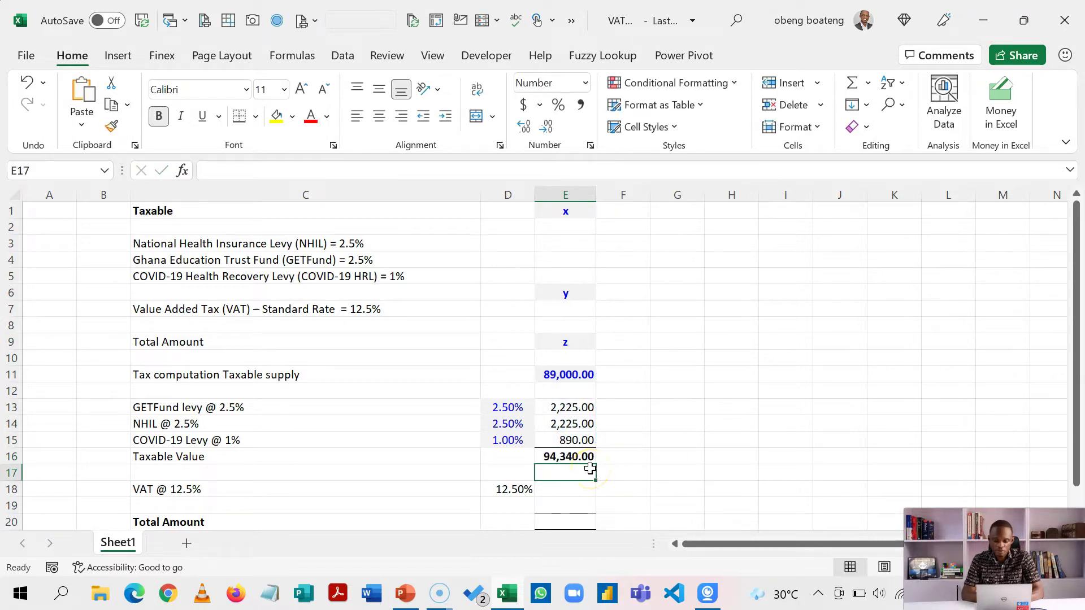
# Step: Compute VAT in E18 as =E16*D18 at 12.5%, giving 11,792.50
pyautogui.click(568, 489)
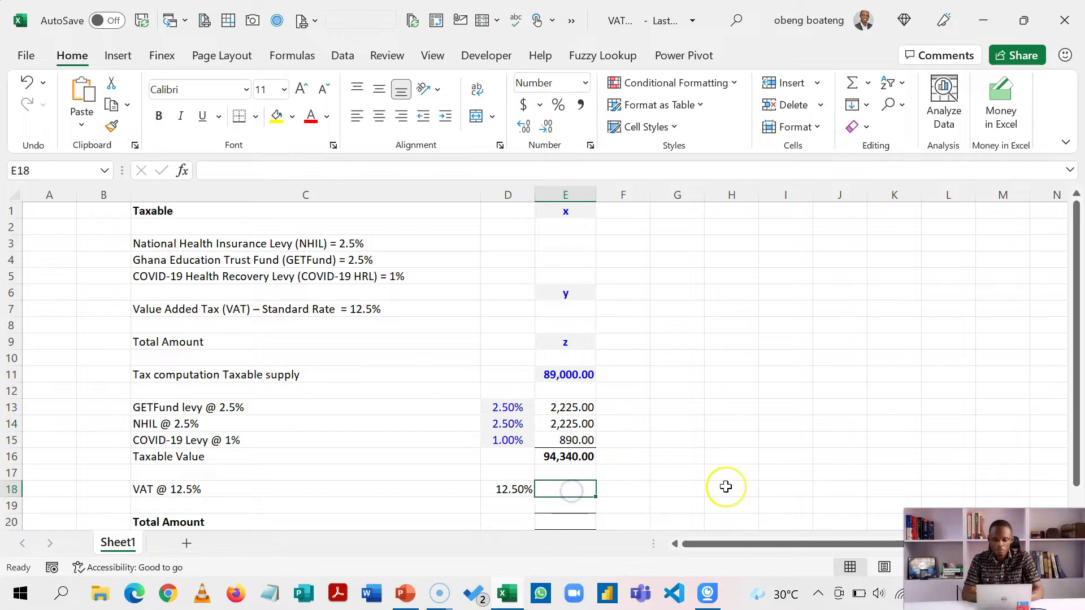
pyautogui.write('=')
pyautogui.press('Up')
pyautogui.press('Up')
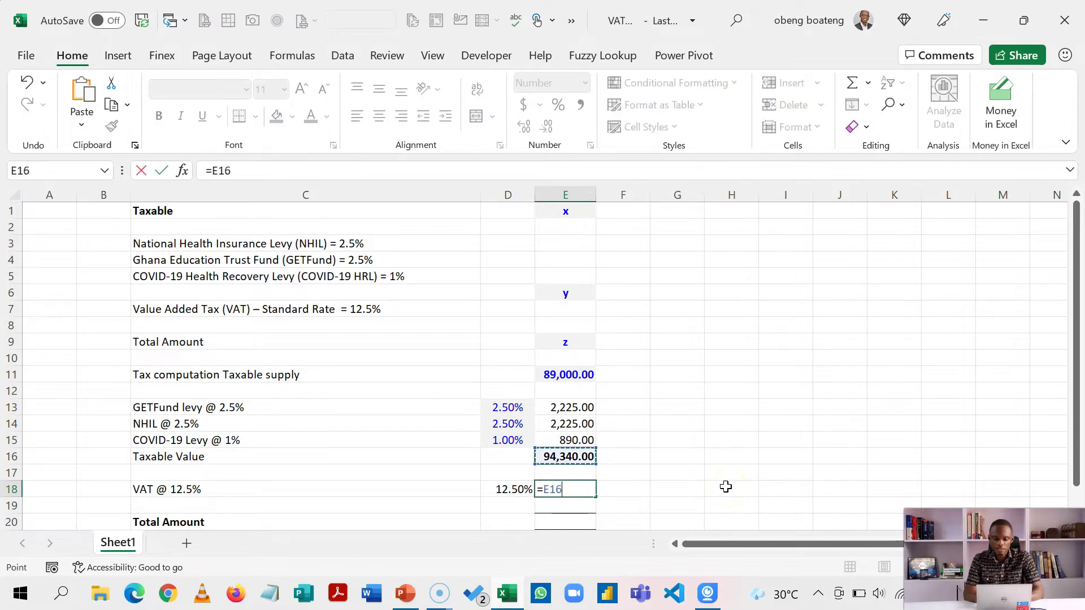
pyautogui.write('*')
pyautogui.press('Left')
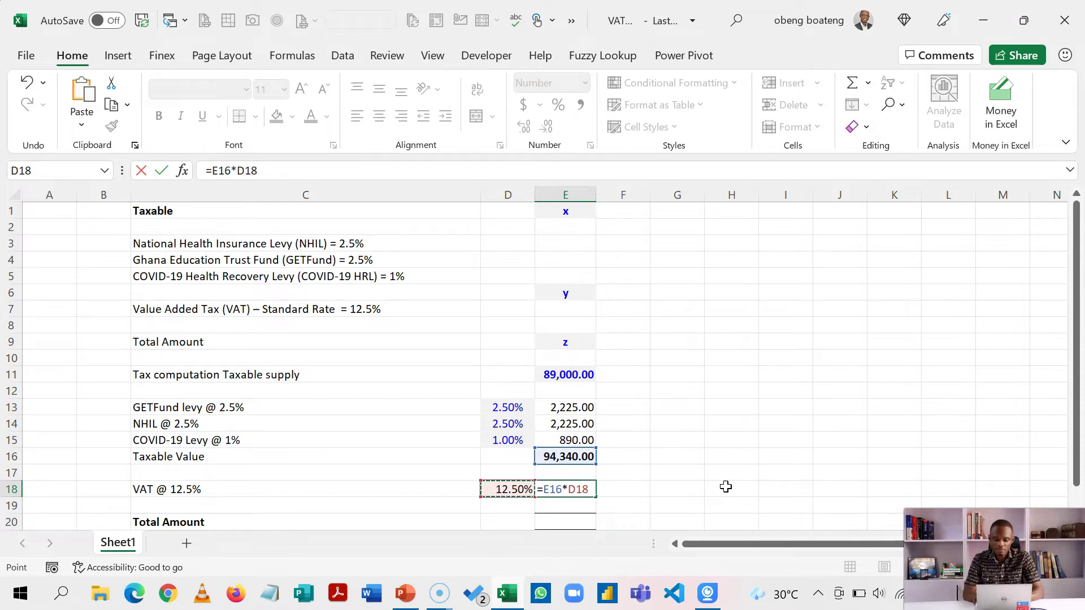
pyautogui.press('Return')
pyautogui.press('Up')
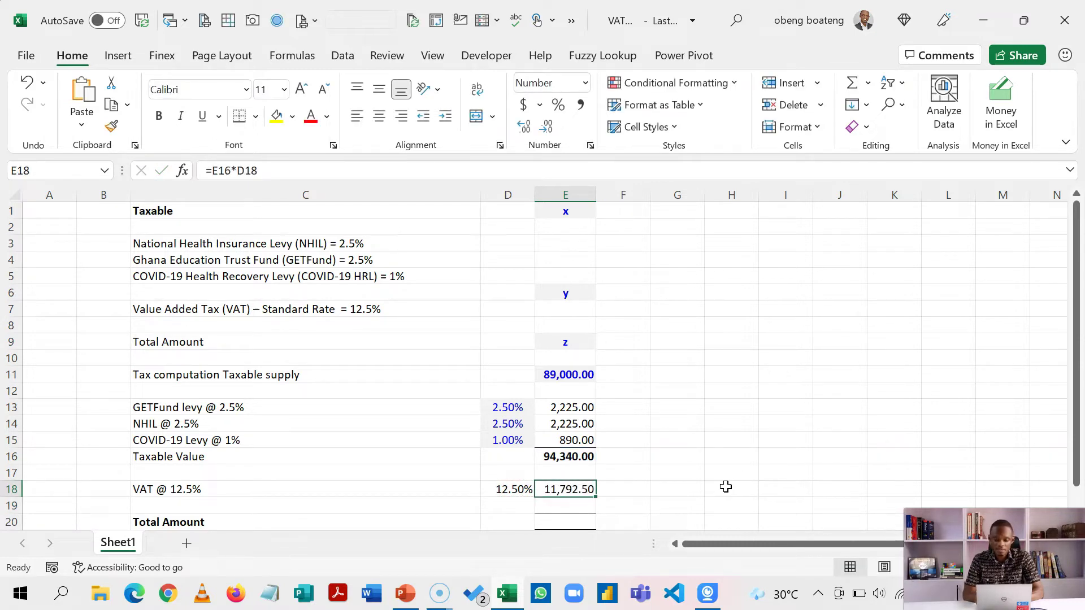
# Step: Enter =E16+E18 in E20 for a Total Amount of 106,132.50
pyautogui.press('Down')
pyautogui.press('Down')
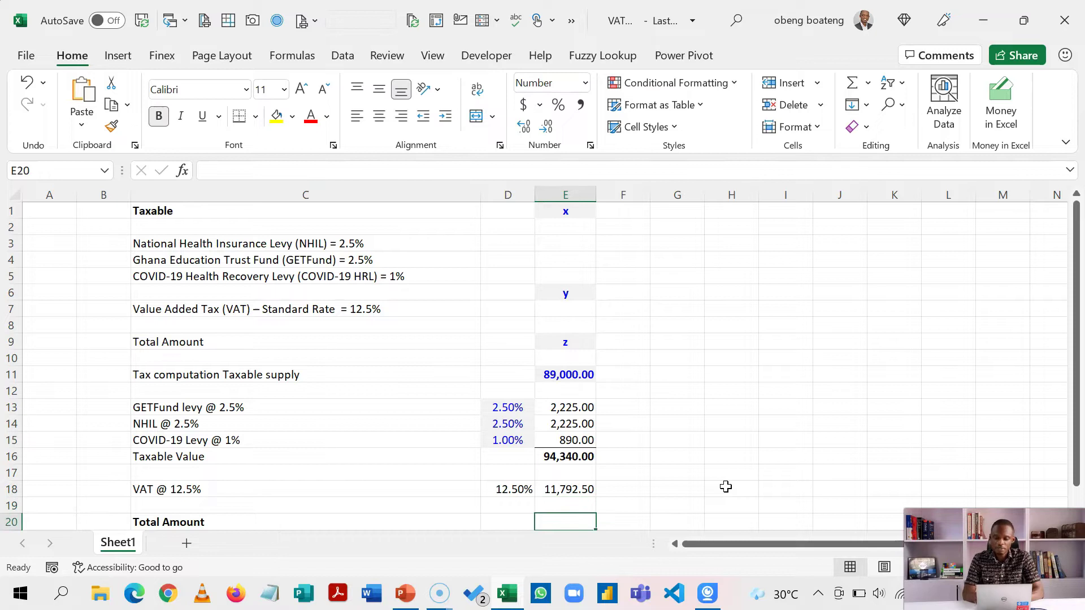
pyautogui.write('=')
pyautogui.press('Up')
pyautogui.press('Up')
pyautogui.press('Up')
pyautogui.press('Up')
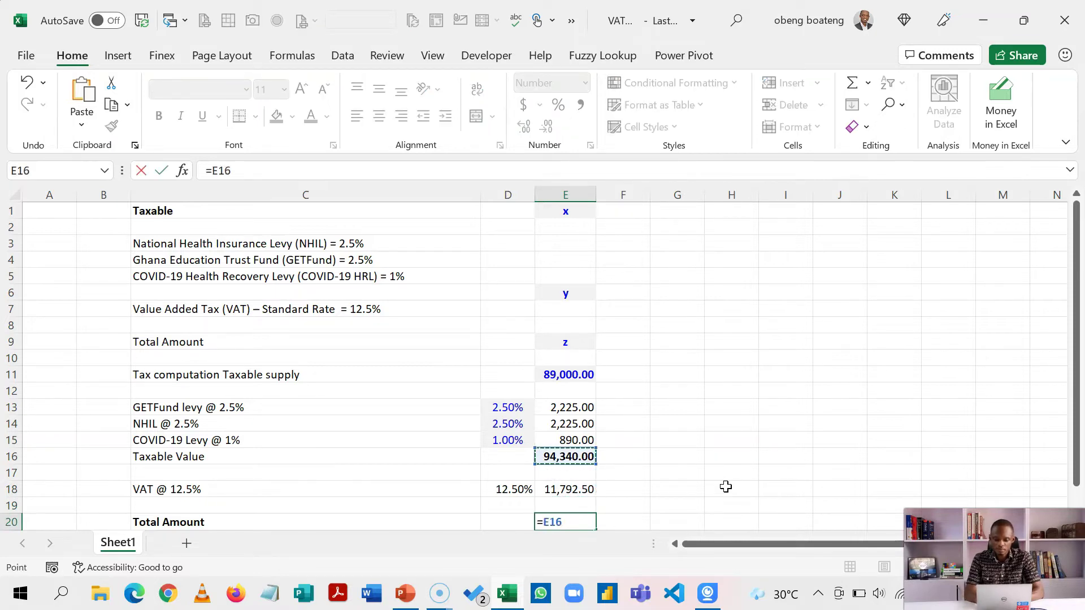
pyautogui.write('+')
pyautogui.press('Up')
pyautogui.press('Up')
pyautogui.press('Return')
pyautogui.press('Up')
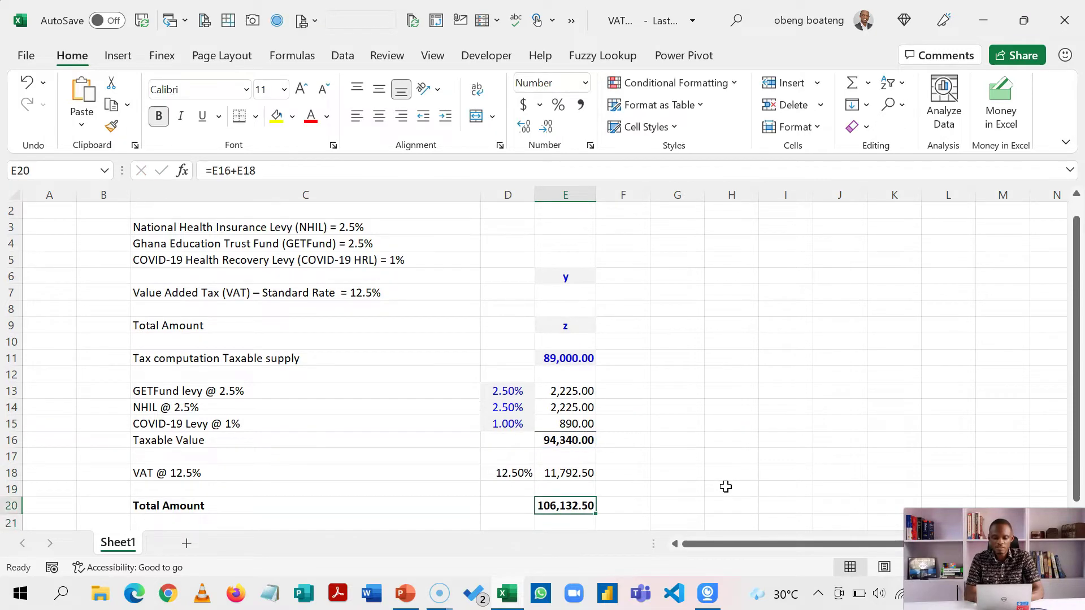
pyautogui.press('Left')
pyautogui.press('Right')
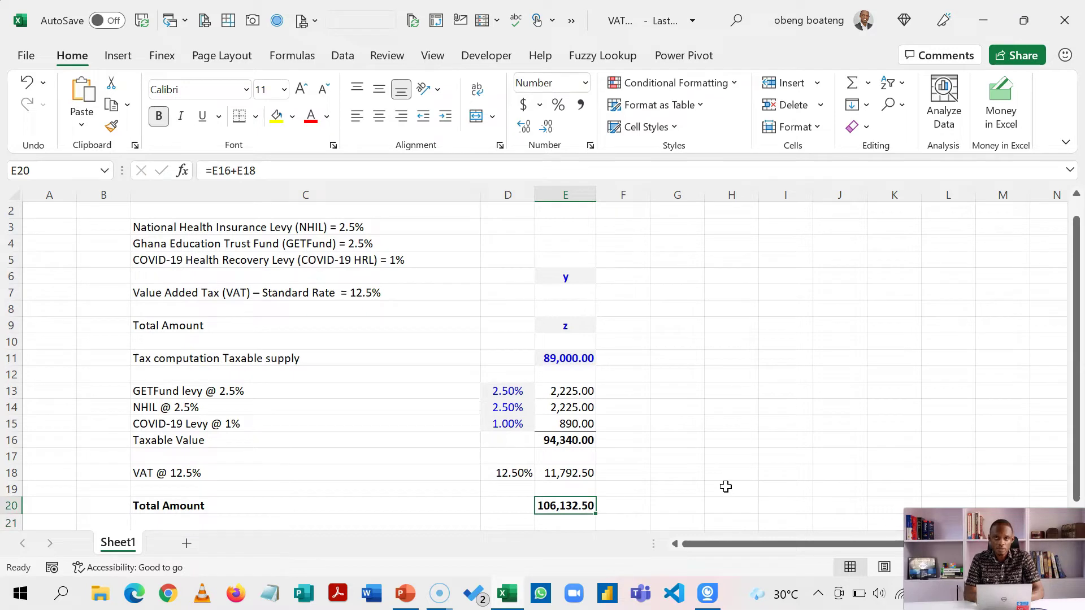
# Step: Enter =E16-E11 in G16 to get total levies of 5,340.00
pyautogui.press('Up')
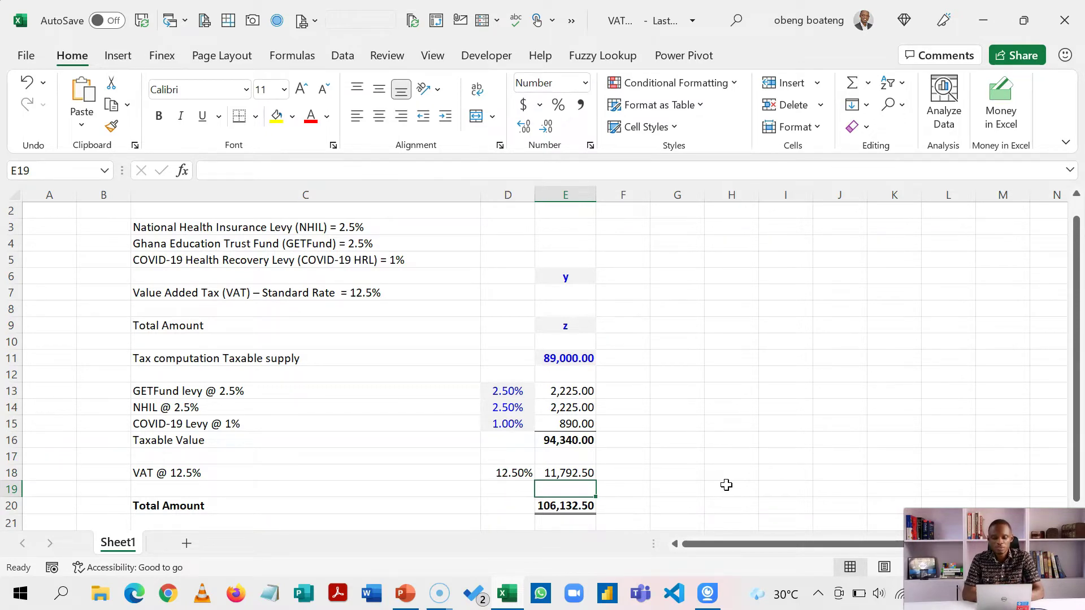
pyautogui.click(584, 441)
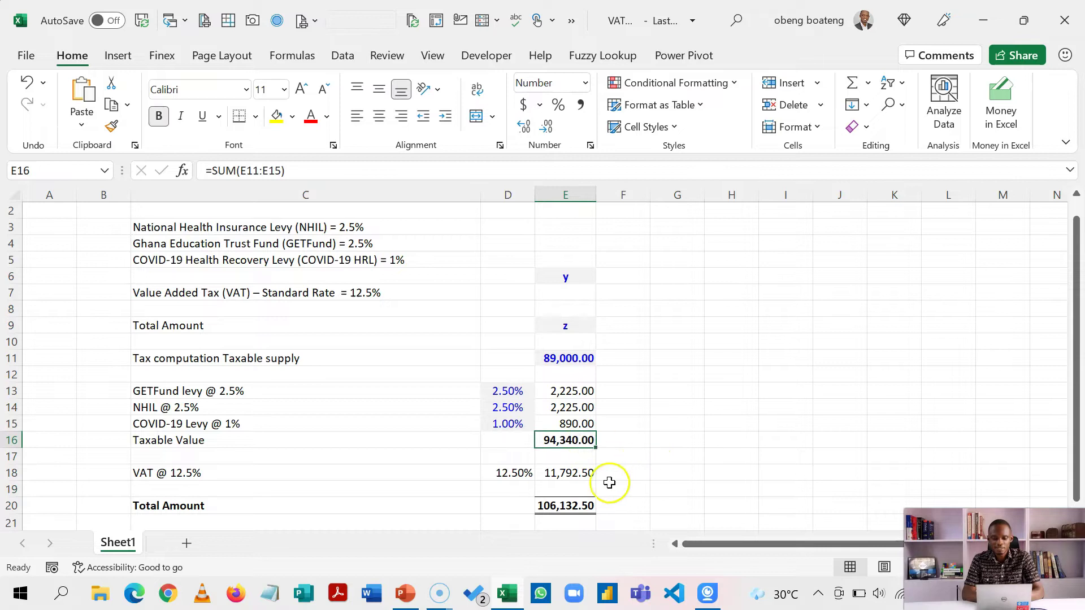
pyautogui.click(581, 484)
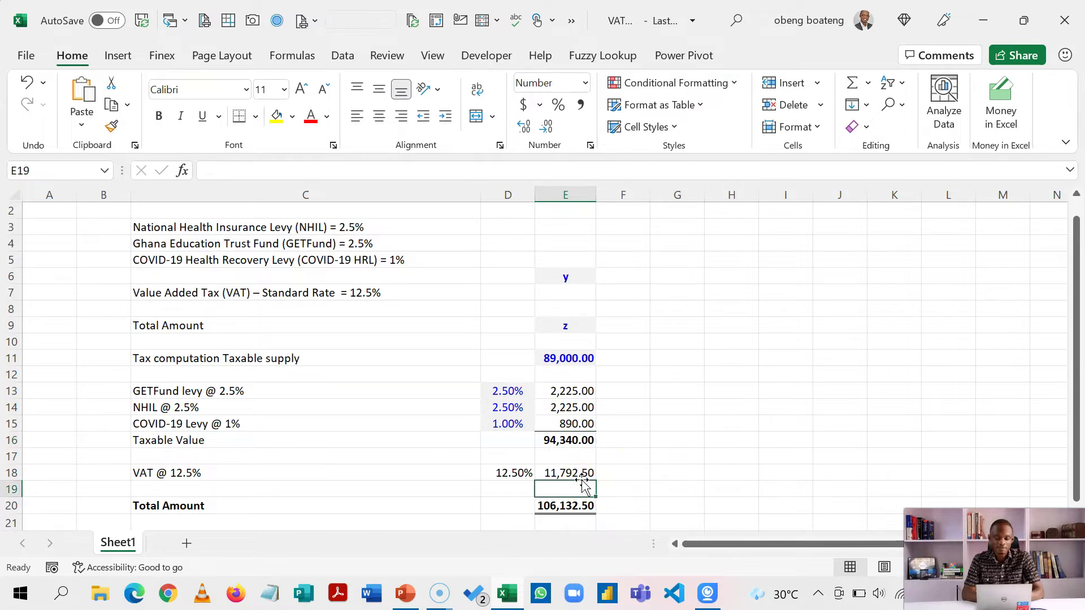
pyautogui.click(666, 441)
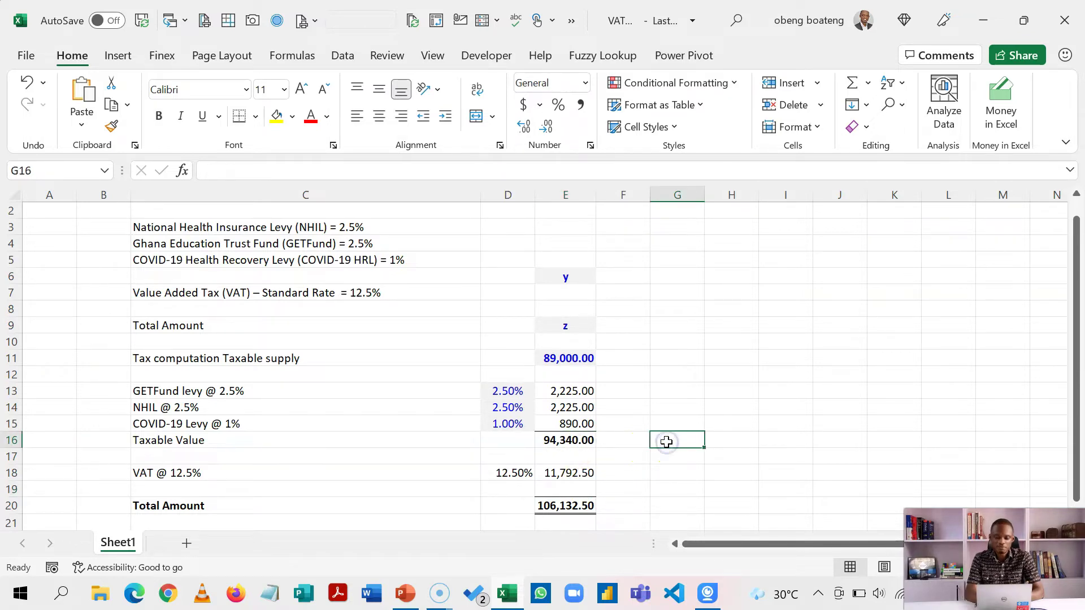
pyautogui.write('=')
pyautogui.press('Left')
pyautogui.press('Left')
pyautogui.write('-')
pyautogui.press('Up')
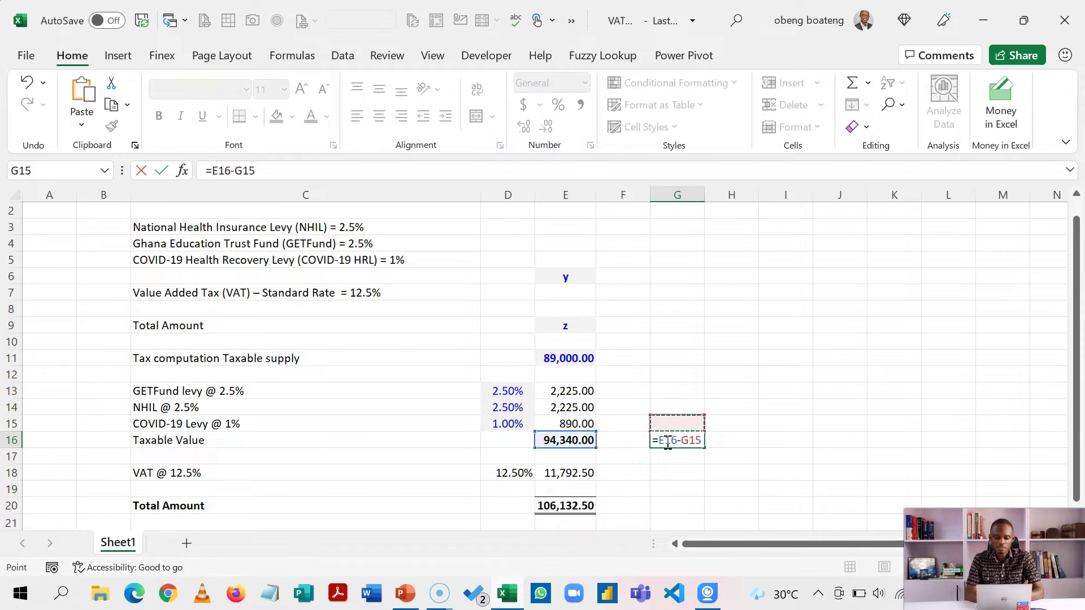
pyautogui.press('Up')
pyautogui.press('Up')
pyautogui.press('Up')
pyautogui.press('Up')
pyautogui.press('Left')
pyautogui.press('Left')
pyautogui.press('Return')
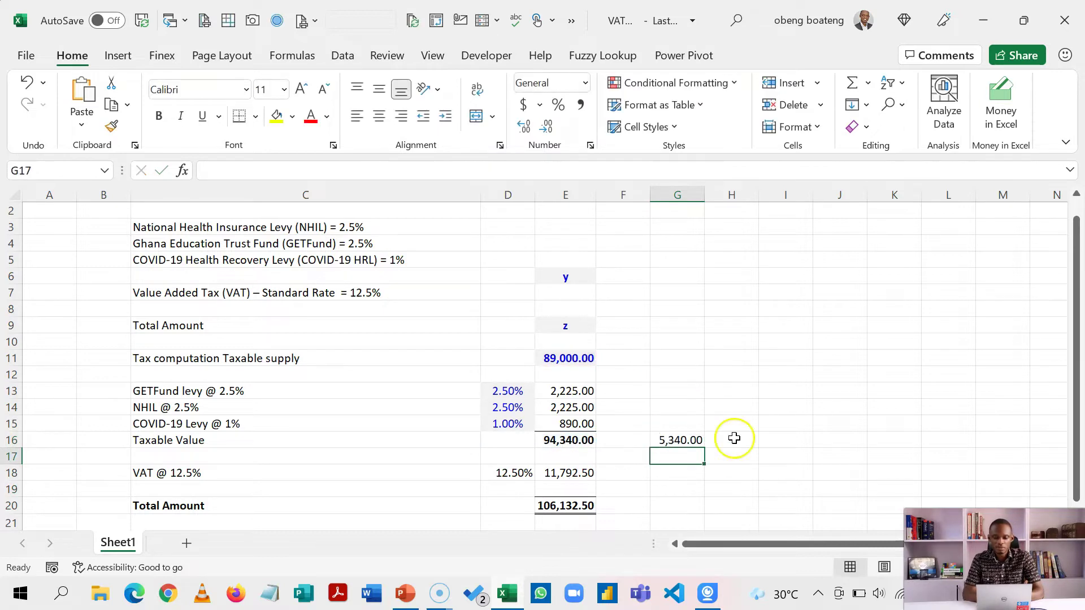
# Step: Enter =E18 in G18 to show the VAT of 11,792.50
pyautogui.click(685, 477)
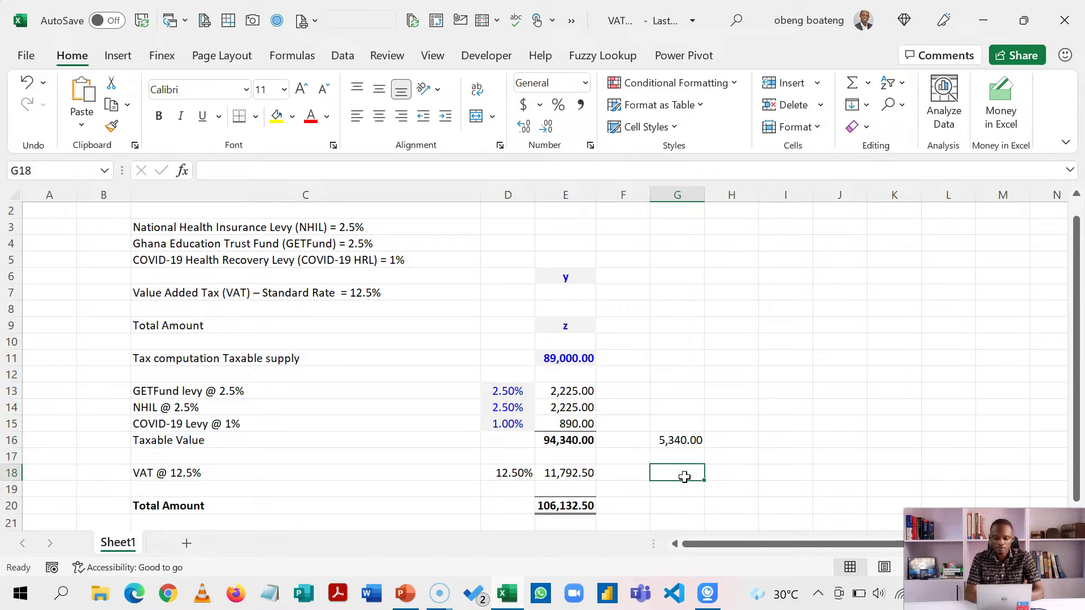
pyautogui.write('=')
pyautogui.press('Left')
pyautogui.press('Left')
pyautogui.press('Return')
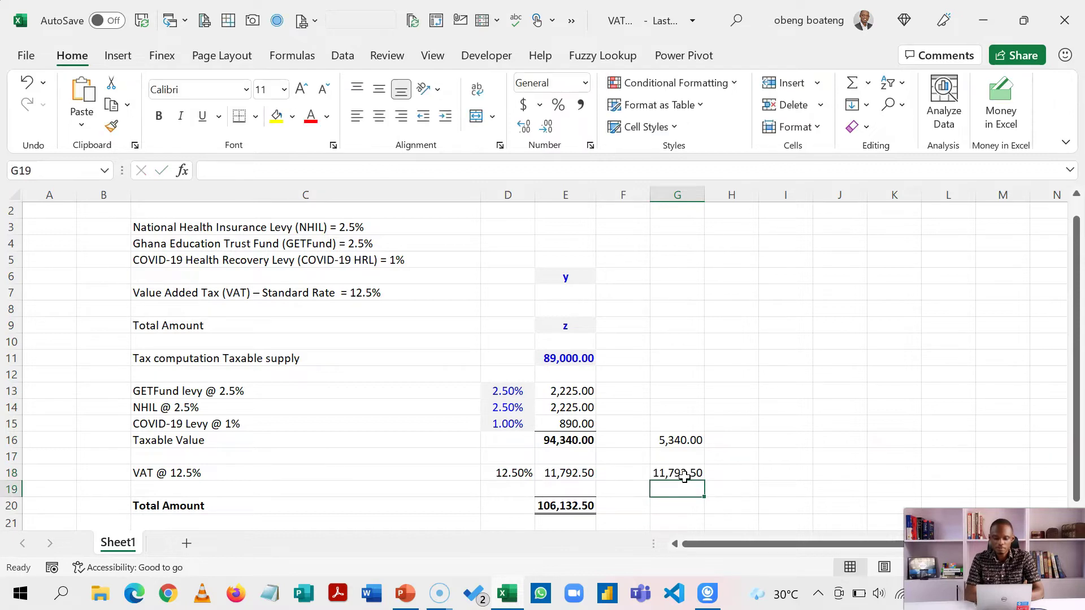
# Step: Enter =G18+G16 in I18 for a combined 17,132.50 and make it bold
pyautogui.press('Right')
pyautogui.press('Right')
pyautogui.press('Up')
pyautogui.write('=')
pyautogui.press('Left')
pyautogui.press('Left')
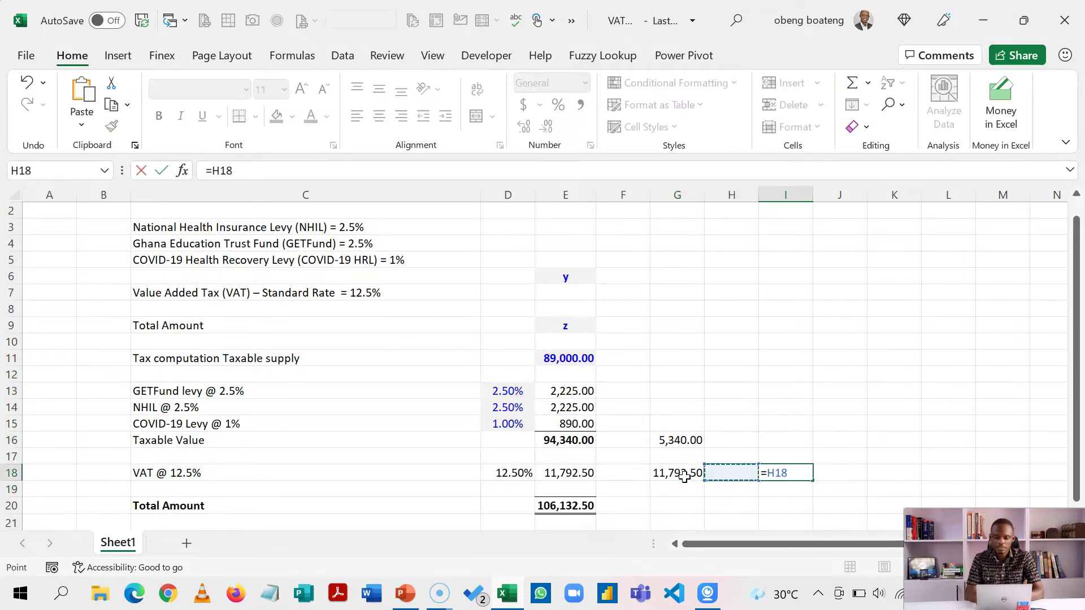
pyautogui.write('+')
pyautogui.press('Up')
pyautogui.press('Left')
pyautogui.press('Up')
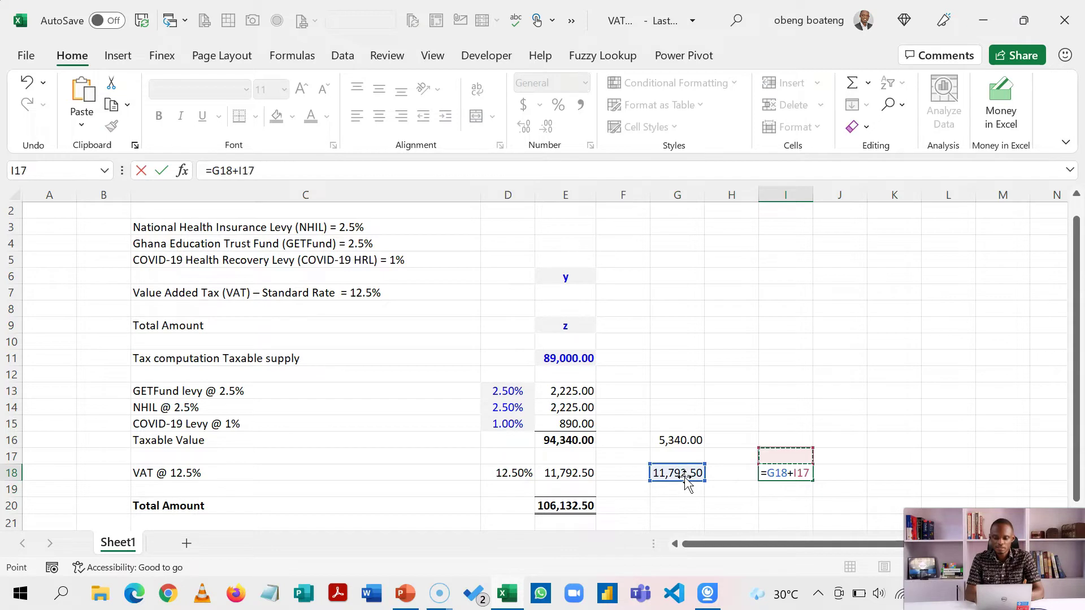
pyautogui.press('Left')
pyautogui.press('Return')
pyautogui.press('Up')
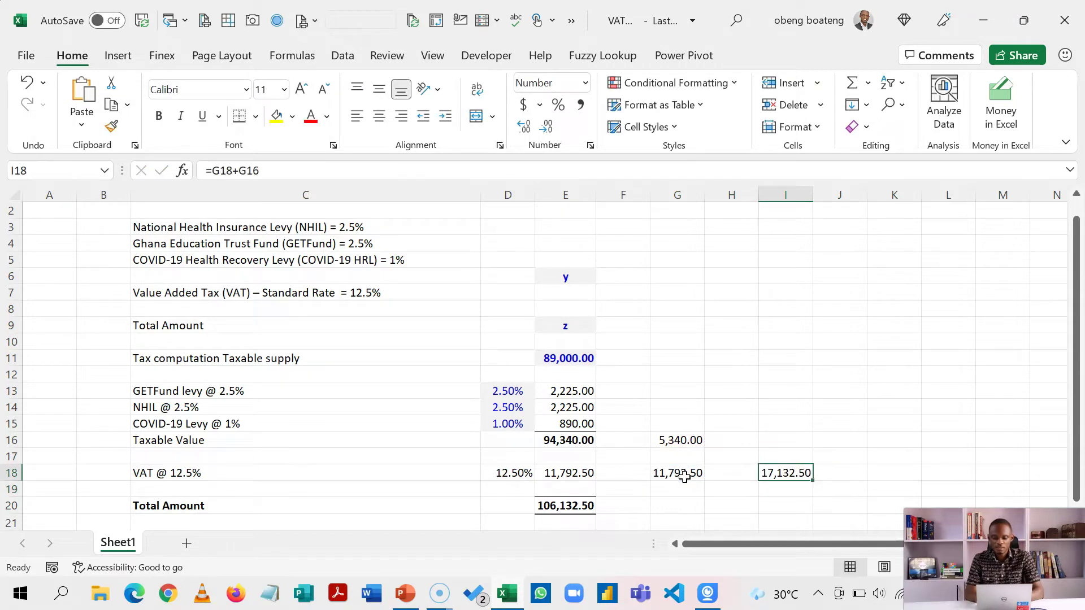
pyautogui.hotkey('ctrl', 'b')
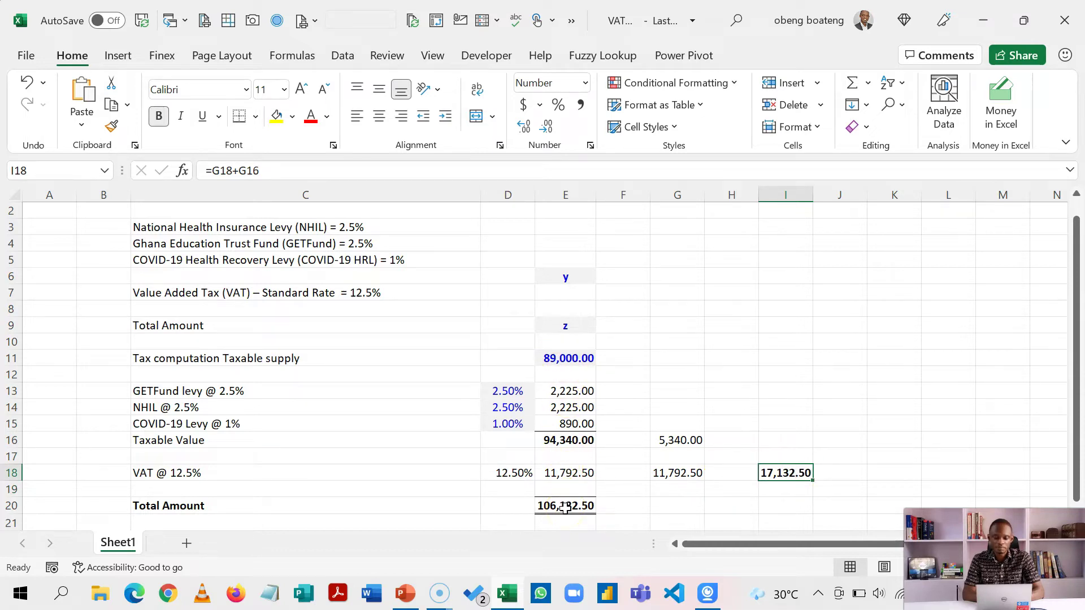
# Step: Enter =E11*(1+SUM(D13:D15)) in J16, showing 94340
pyautogui.click(794, 440)
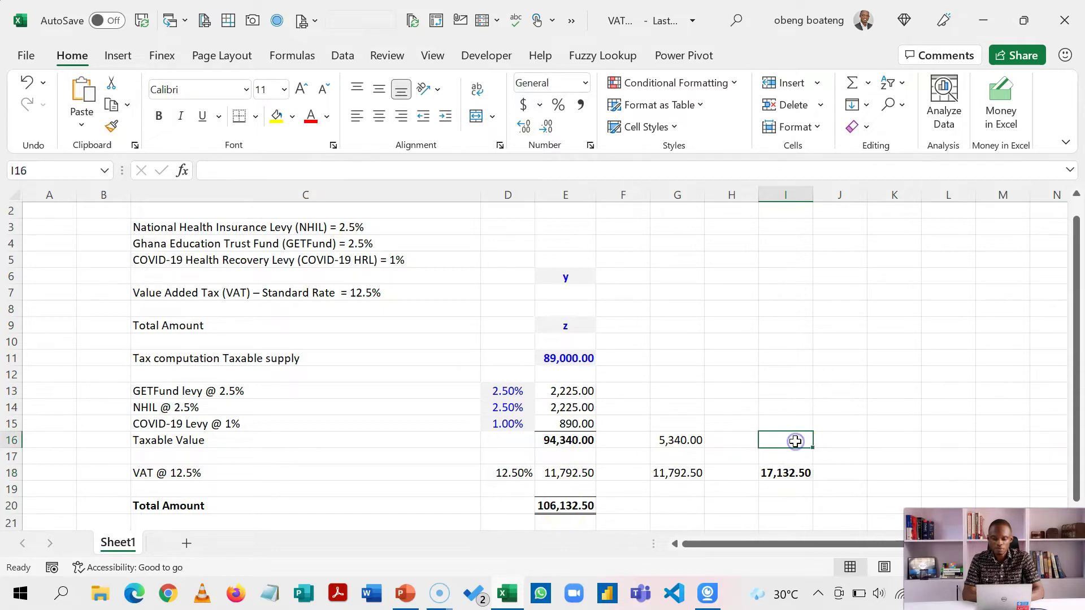
pyautogui.click(842, 447)
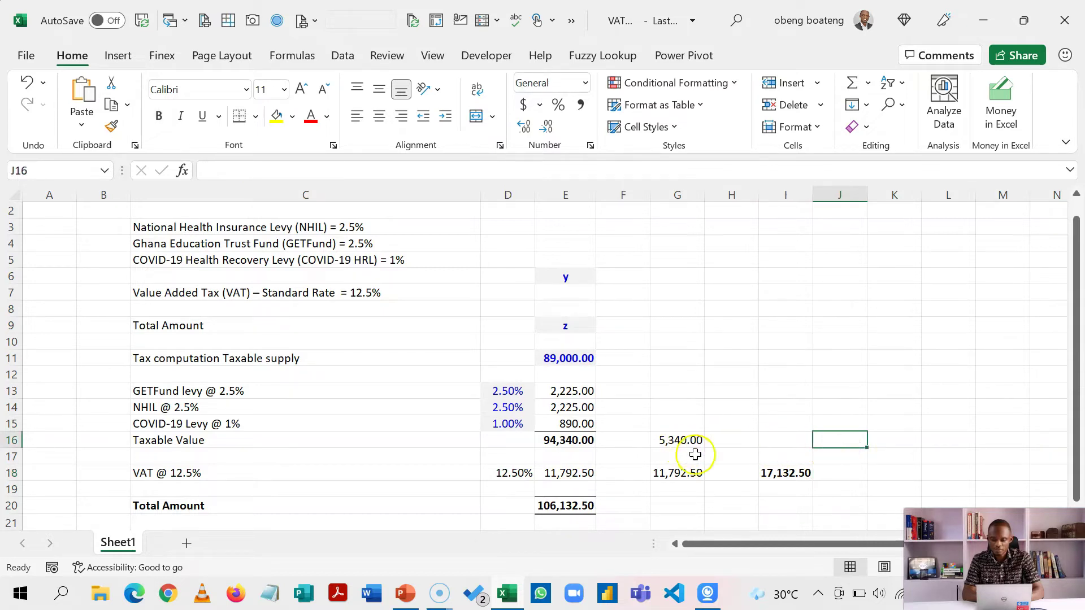
pyautogui.write('=')
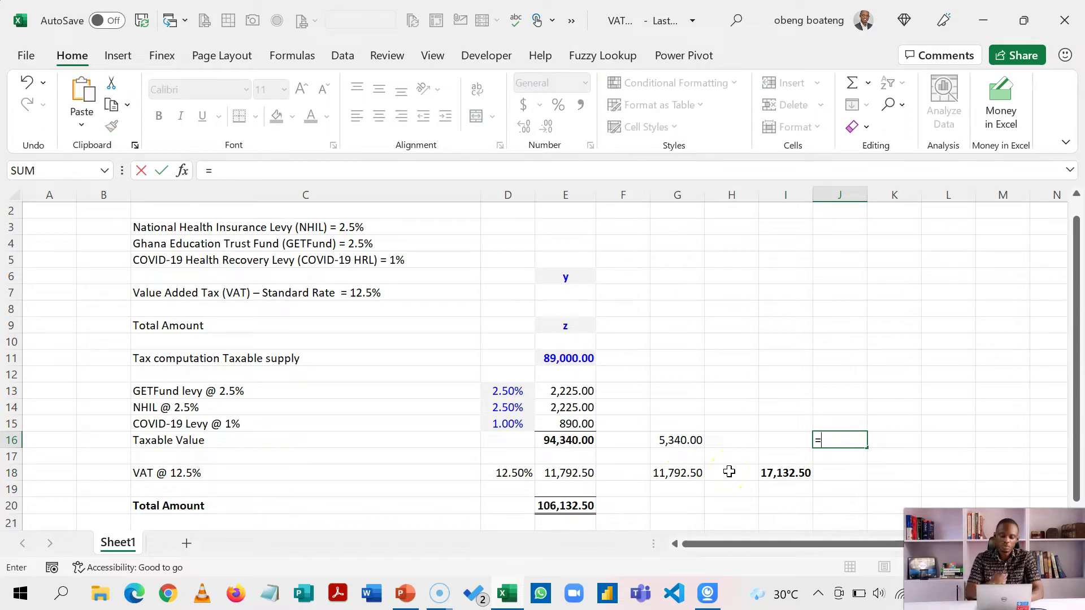
pyautogui.click(553, 363)
pyautogui.write('*(')
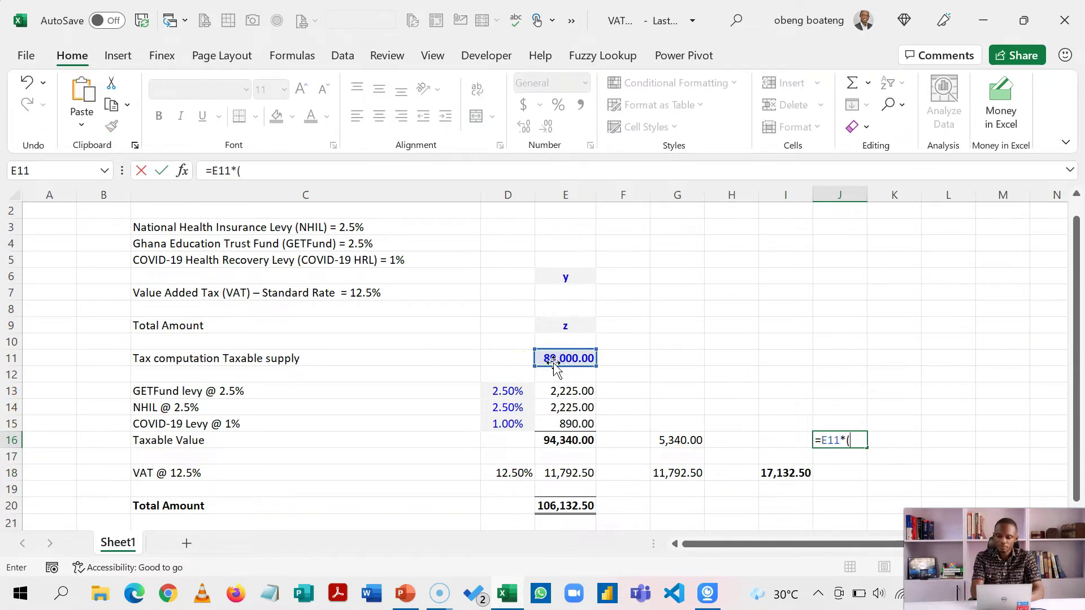
pyautogui.write('1+')
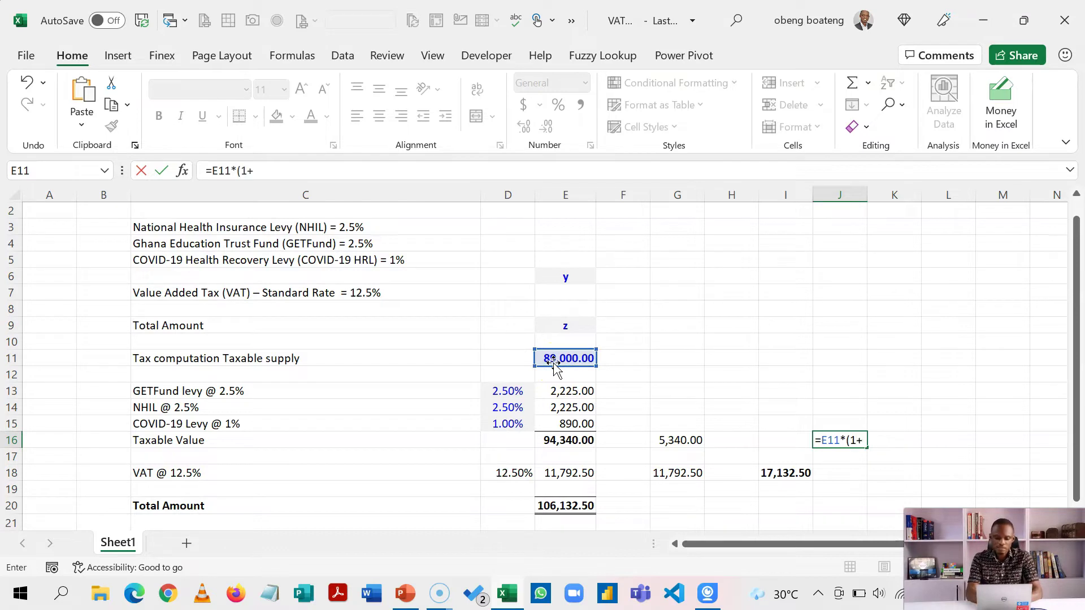
pyautogui.write('SUM(')
pyautogui.press('Left')
pyautogui.press('Left')
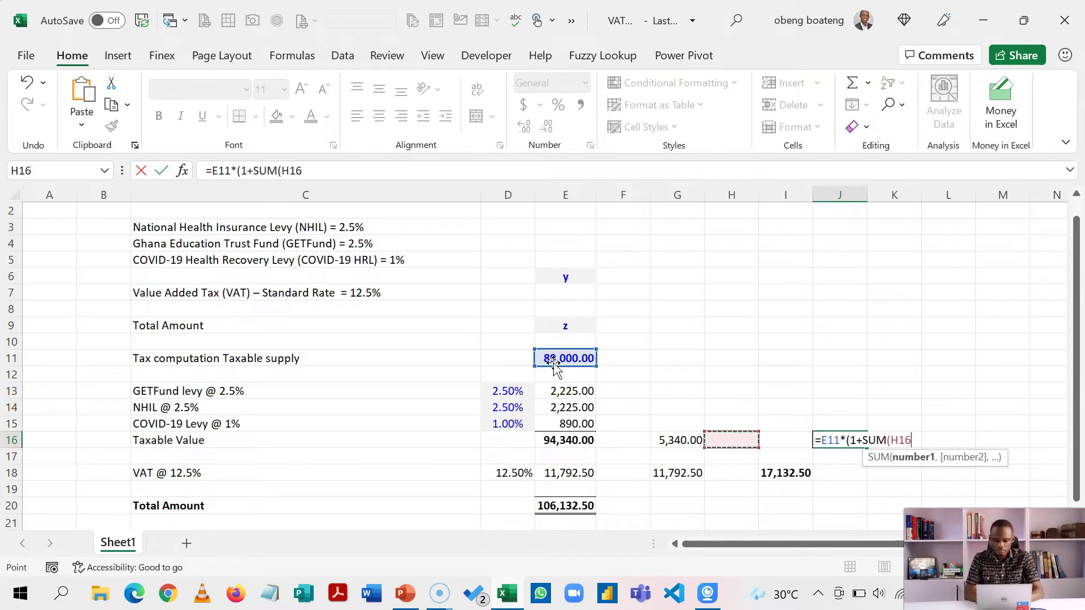
pyautogui.press('Left')
pyautogui.press('Left')
pyautogui.press('Left')
pyautogui.press('Left')
pyautogui.press('Up')
pyautogui.hotkey('shift', 'Up')
pyautogui.hotkey('shift', 'Up')
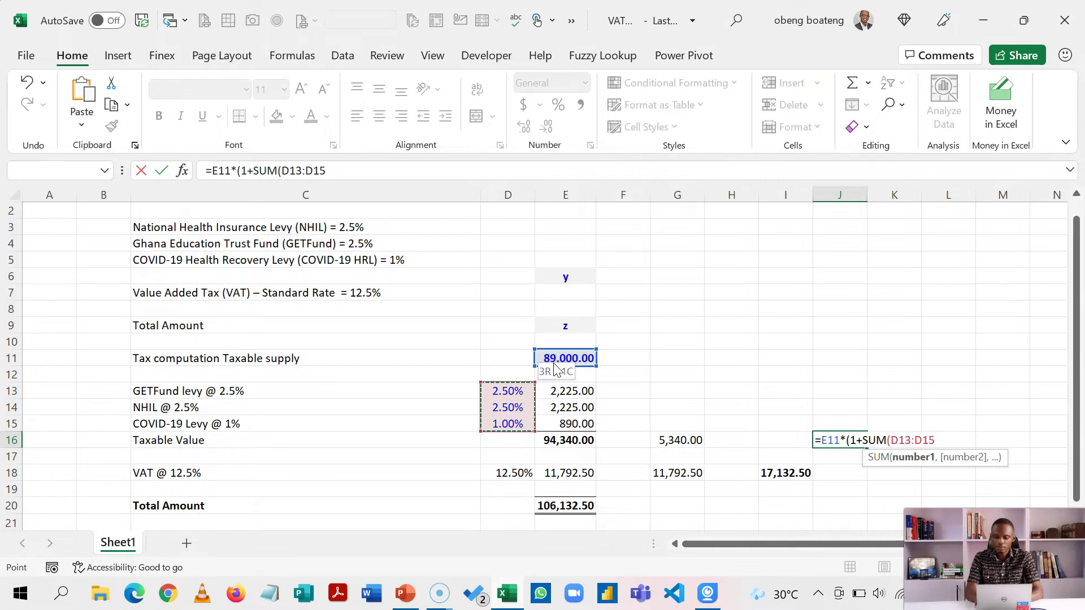
pyautogui.write(')')
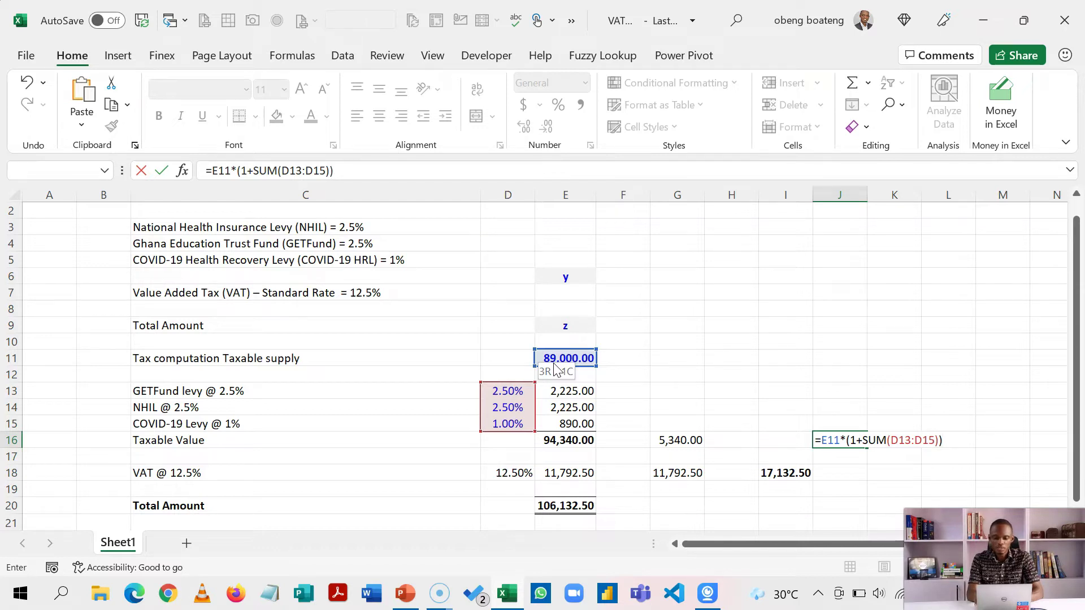
pyautogui.press('Return')
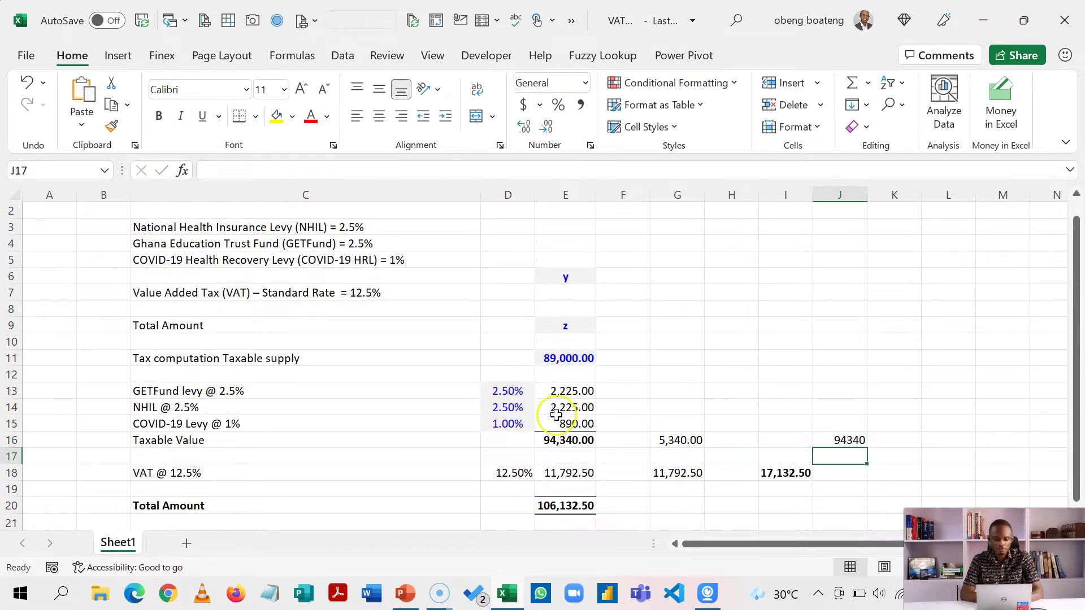
# Step: Append -E11 to J16's formula so it returns the levies of 5340
pyautogui.doubleClick(839, 440)
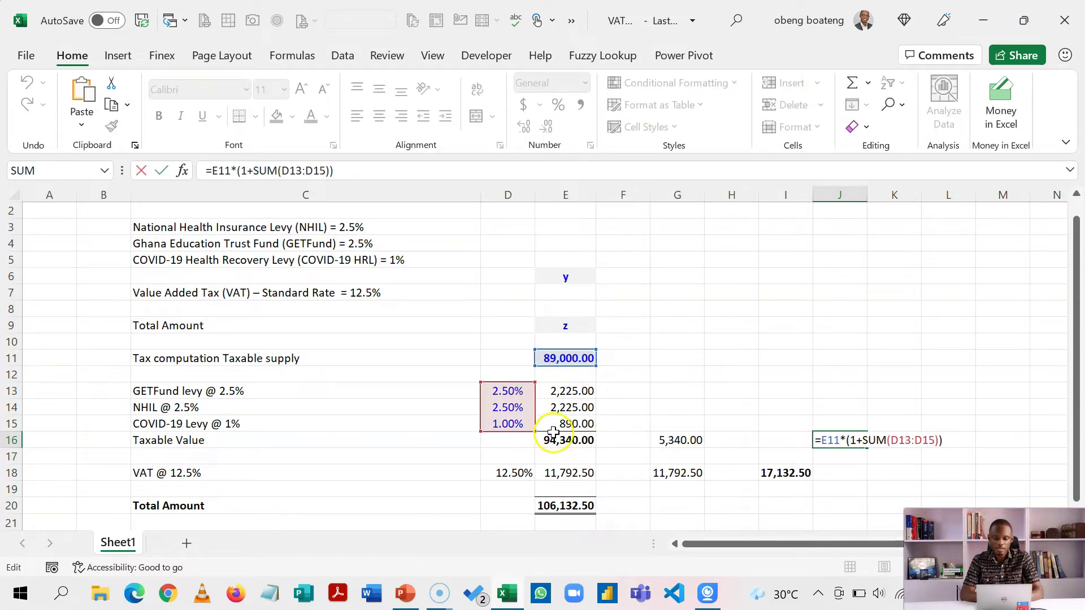
pyautogui.click(953, 436)
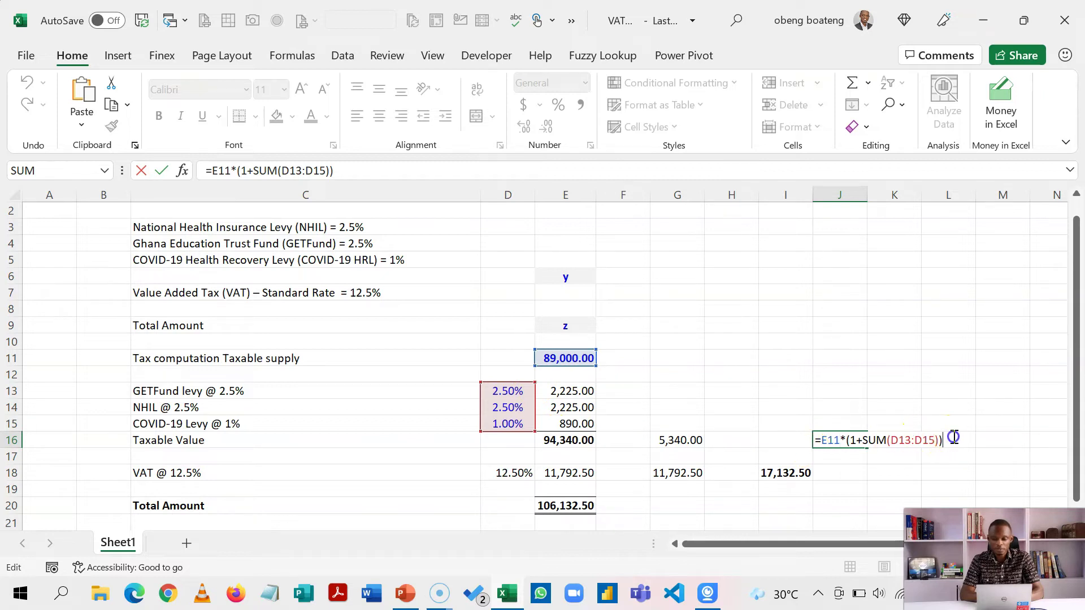
pyautogui.write('-')
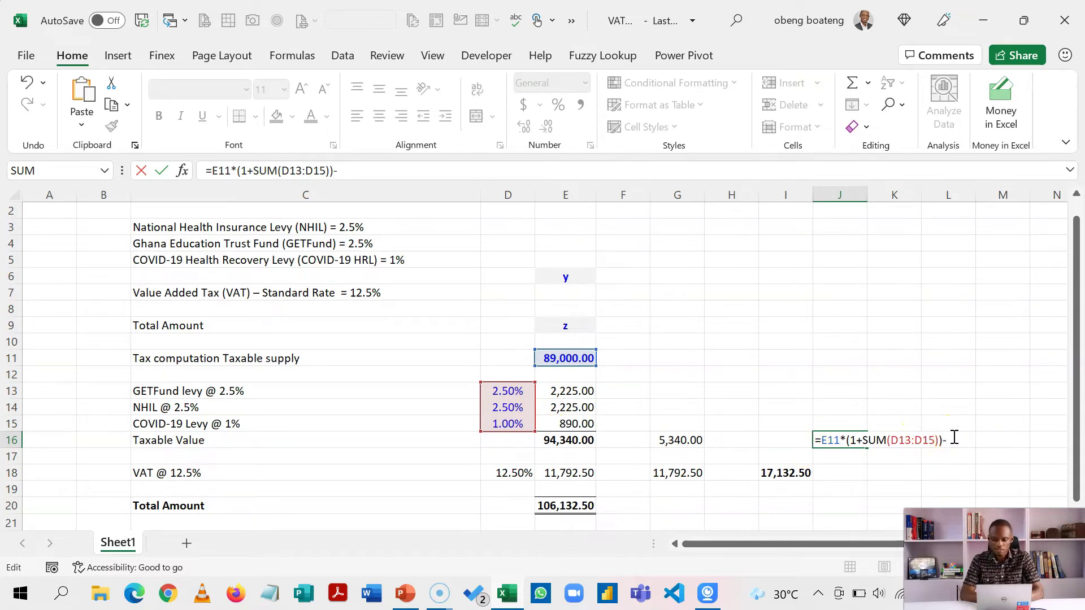
pyautogui.click(574, 359)
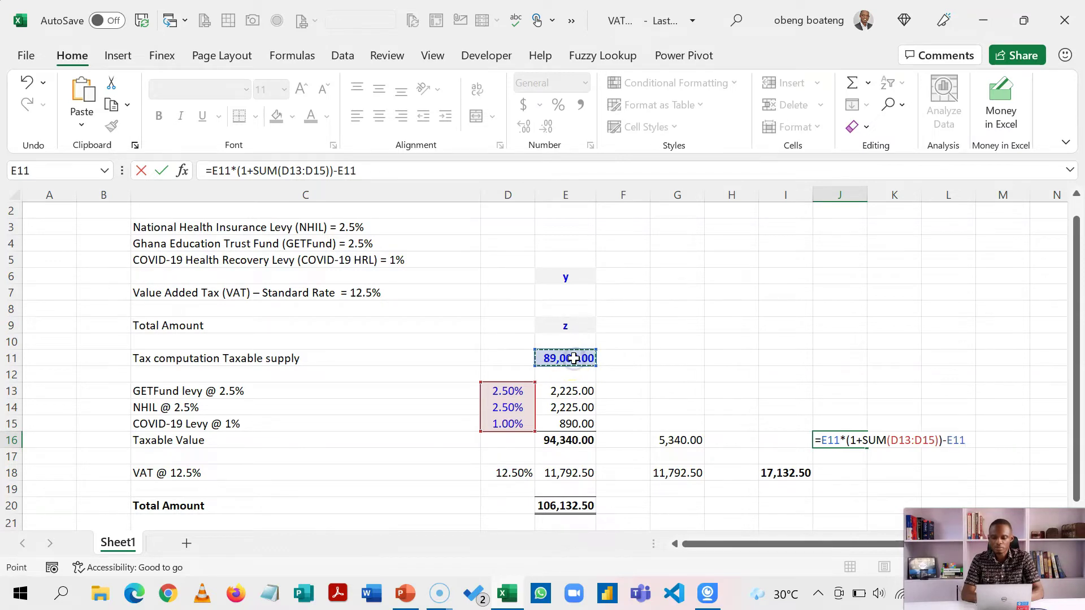
pyautogui.hotkey('ctrl', 'Return')
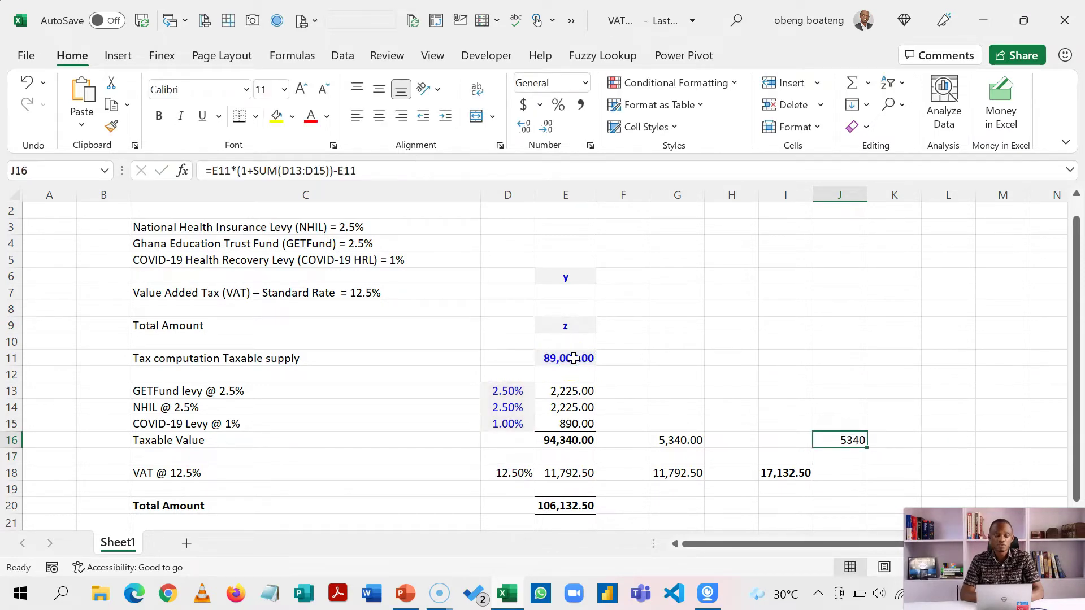
# Step: Evaluate the multiplication part of J16's formula with F9, then undo it
pyautogui.doubleClick(830, 440)
pyautogui.moveTo(942, 440); pyautogui.dragTo(829, 438)
pyautogui.hotkey('ctrl', 'c')
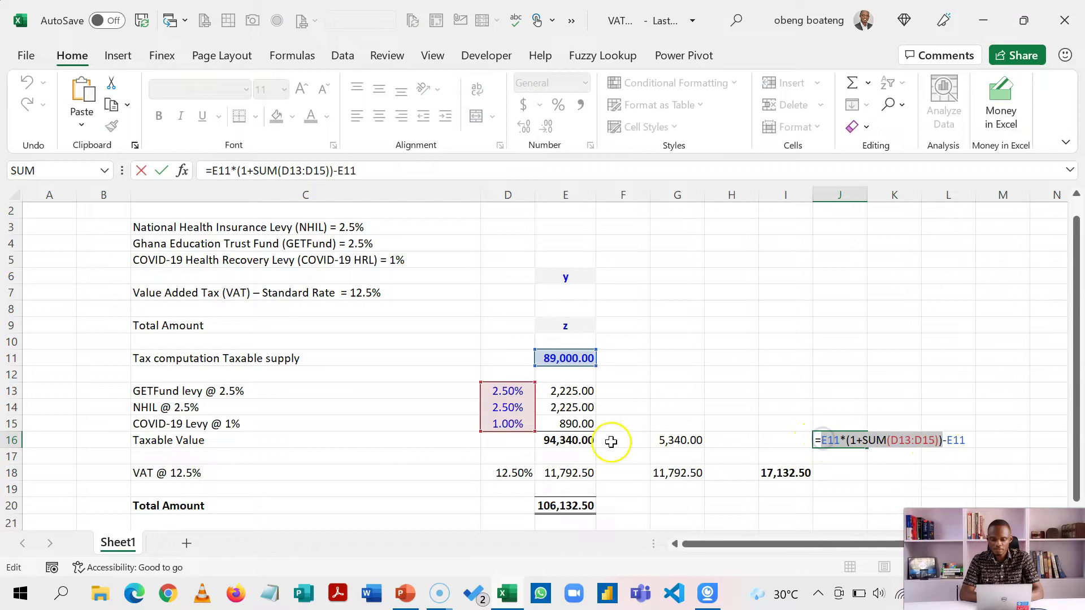
pyautogui.press('F9')
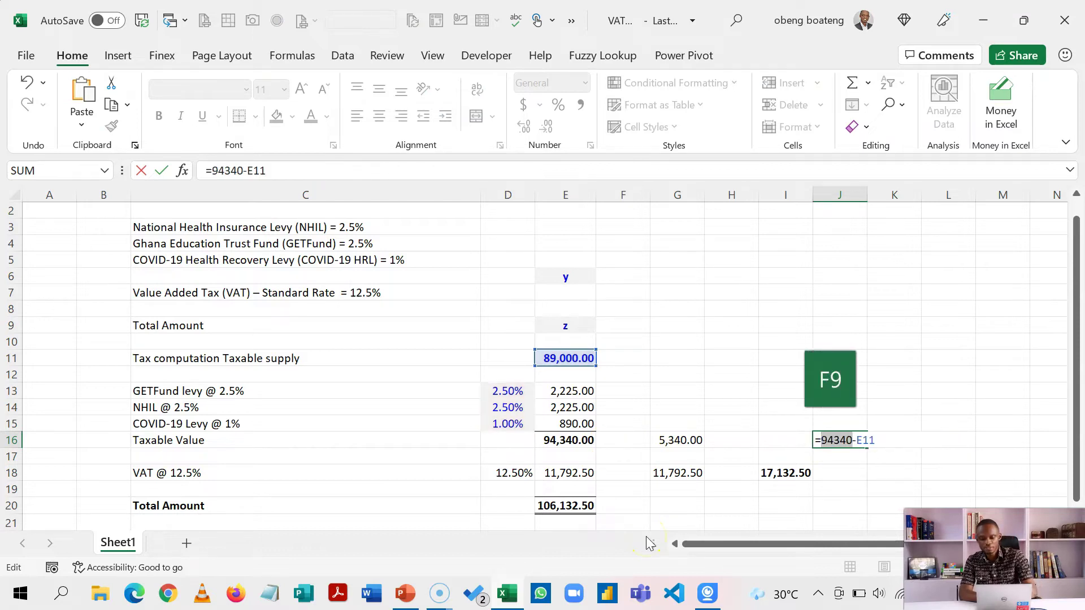
pyautogui.hotkey('ctrl', 'z')
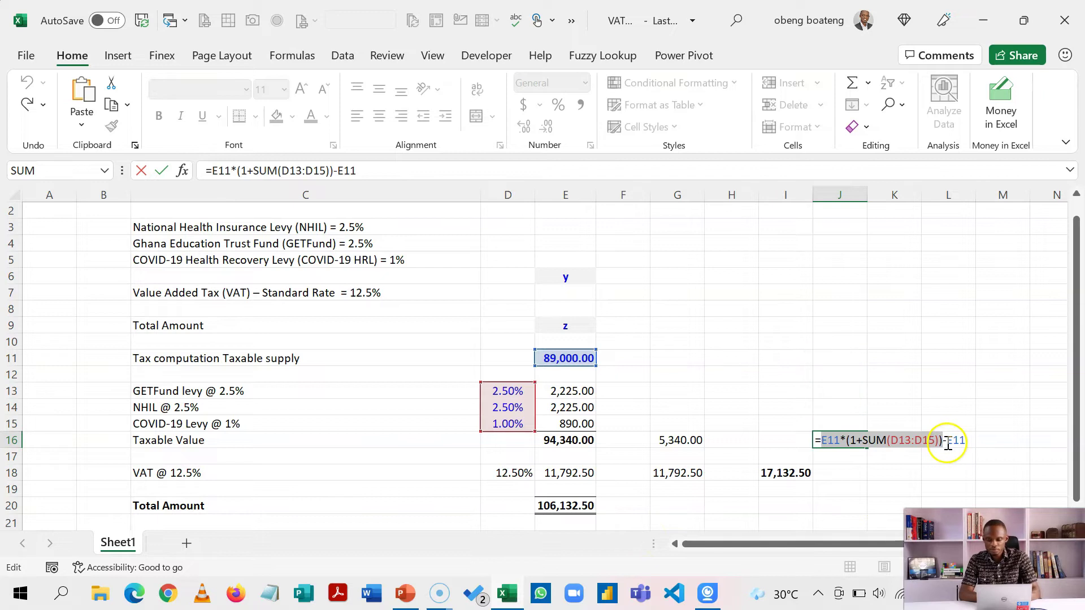
# Step: Add a second line E11*(1+SUM(D13:D15))*D18 to J16, returning 17132.5
pyautogui.click(971, 440)
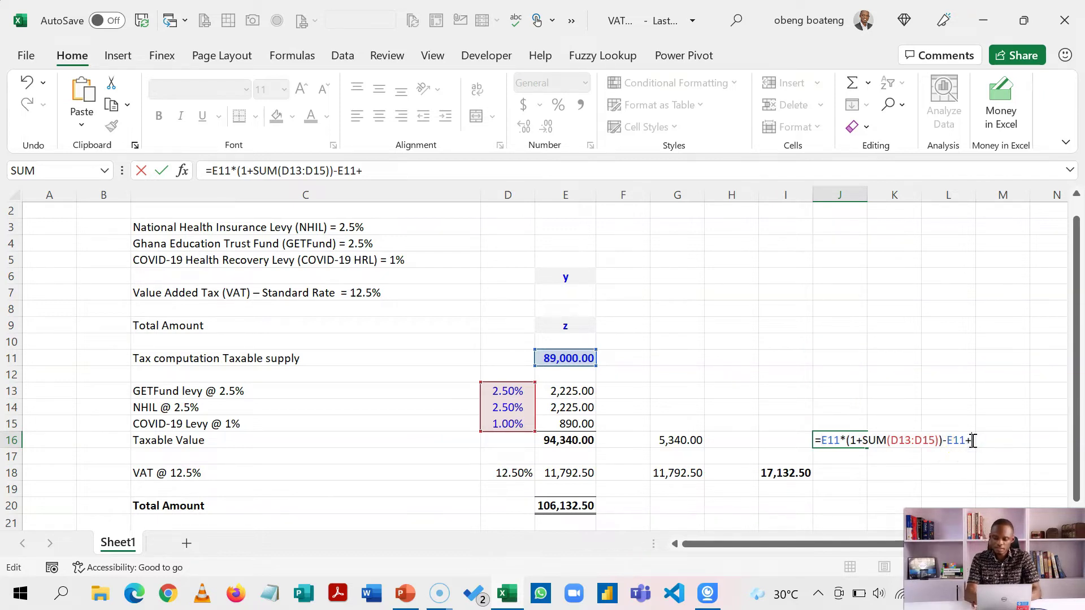
pyautogui.hotkey('alt', 'Return')
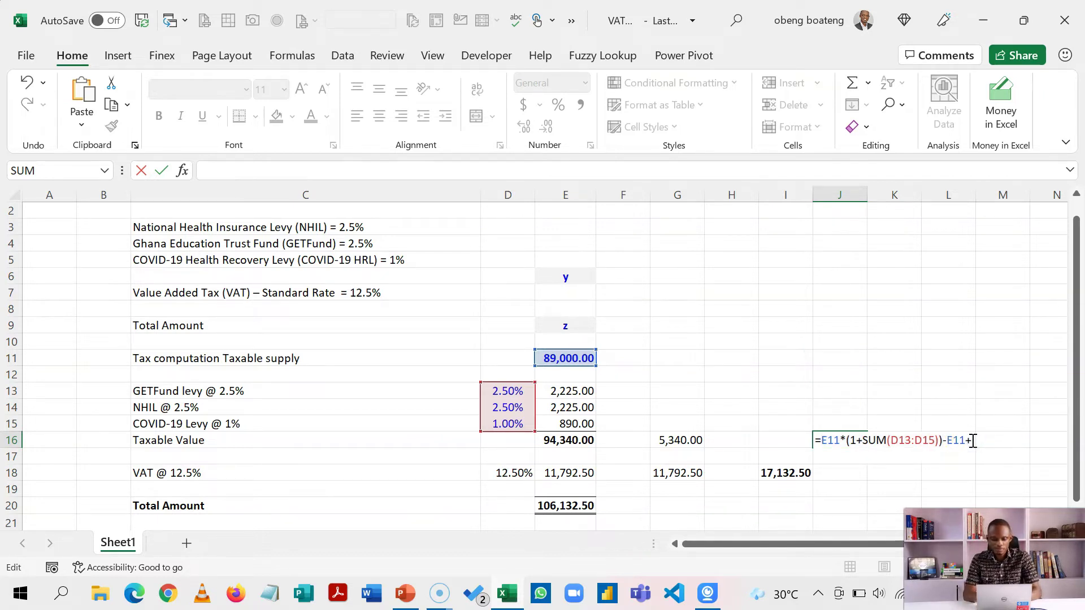
pyautogui.hotkey('ctrl', 'v')
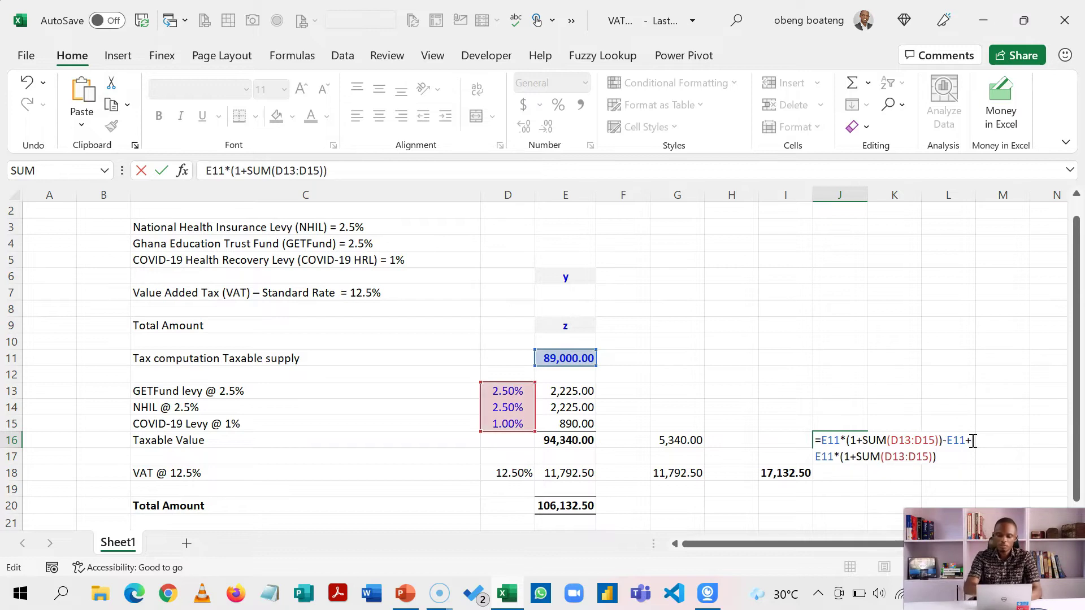
pyautogui.write('*')
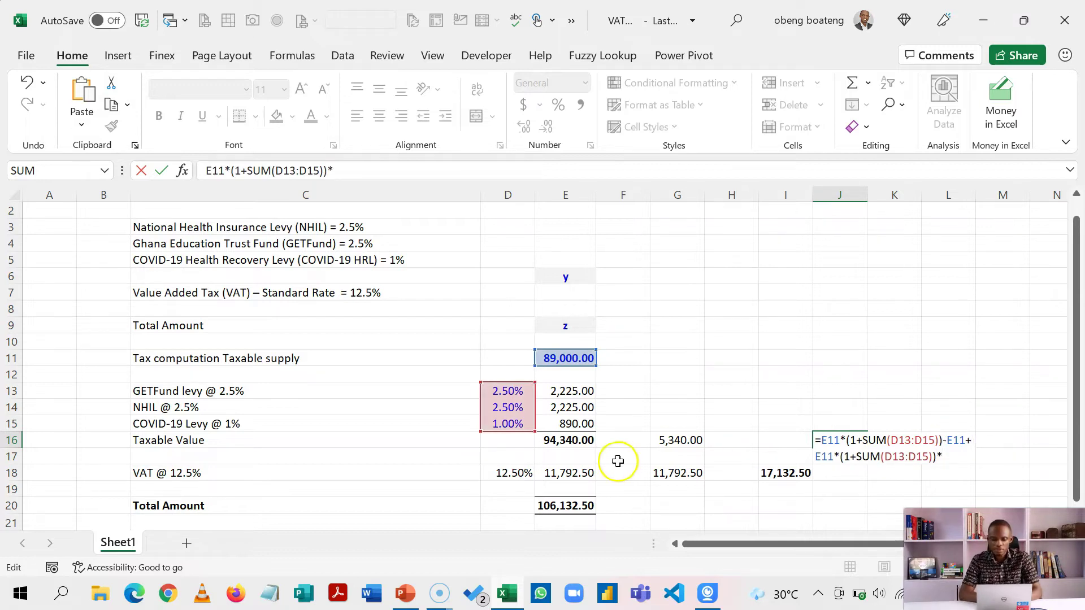
pyautogui.click(509, 475)
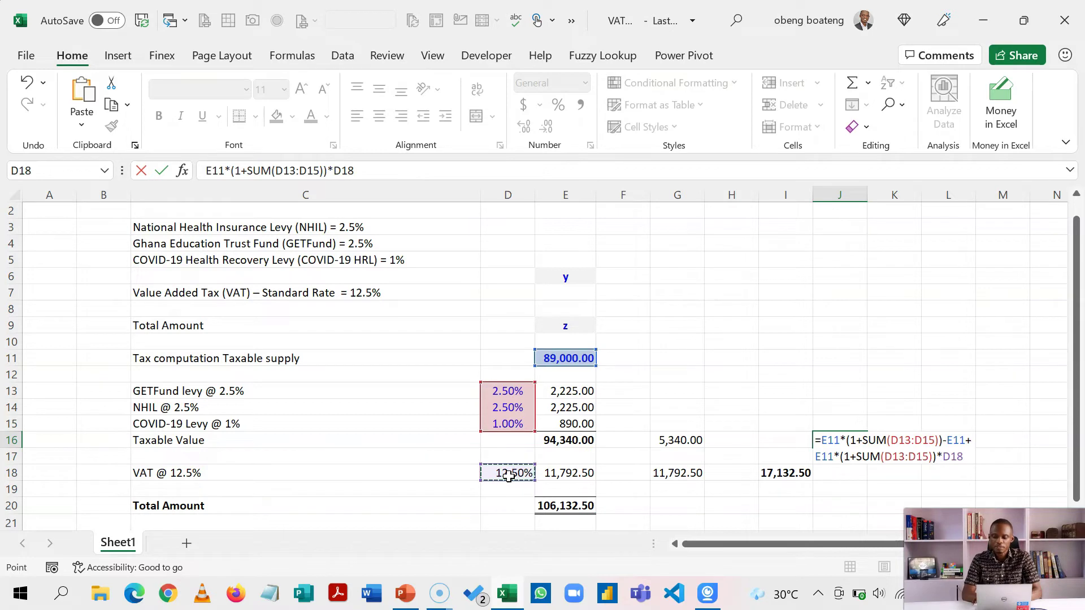
pyautogui.press('Return')
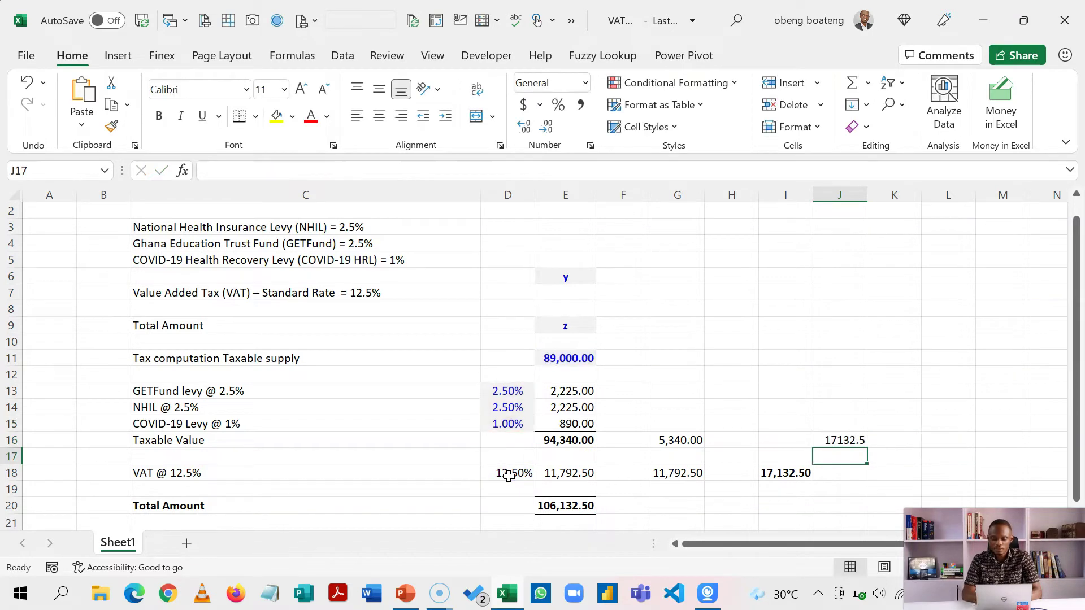
pyautogui.press('Up')
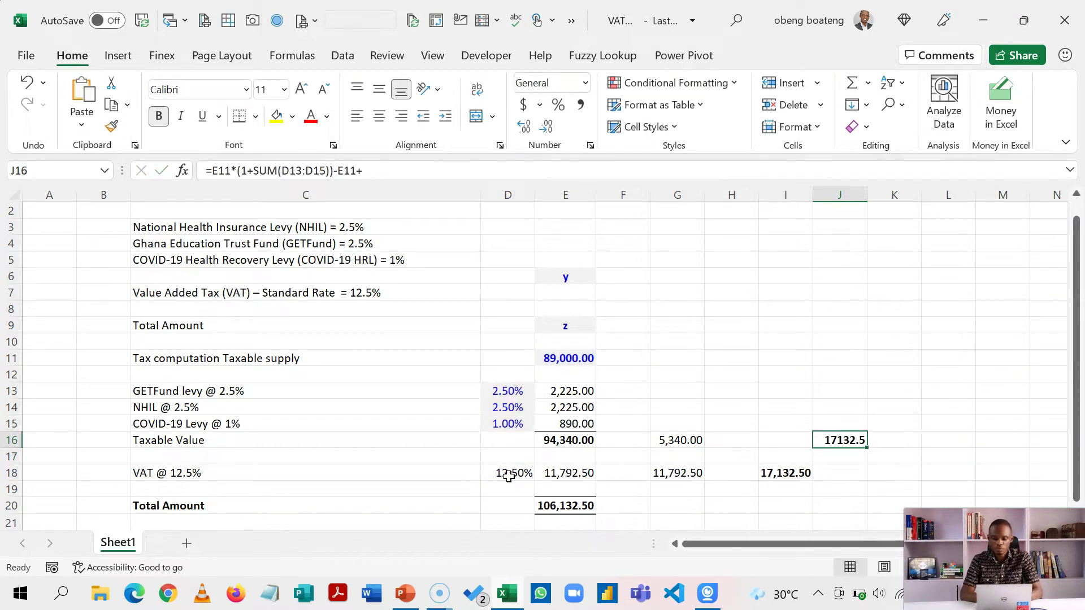
# Step: Copy the text of J16's formula after the equals sign
pyautogui.doubleClick(838, 440)
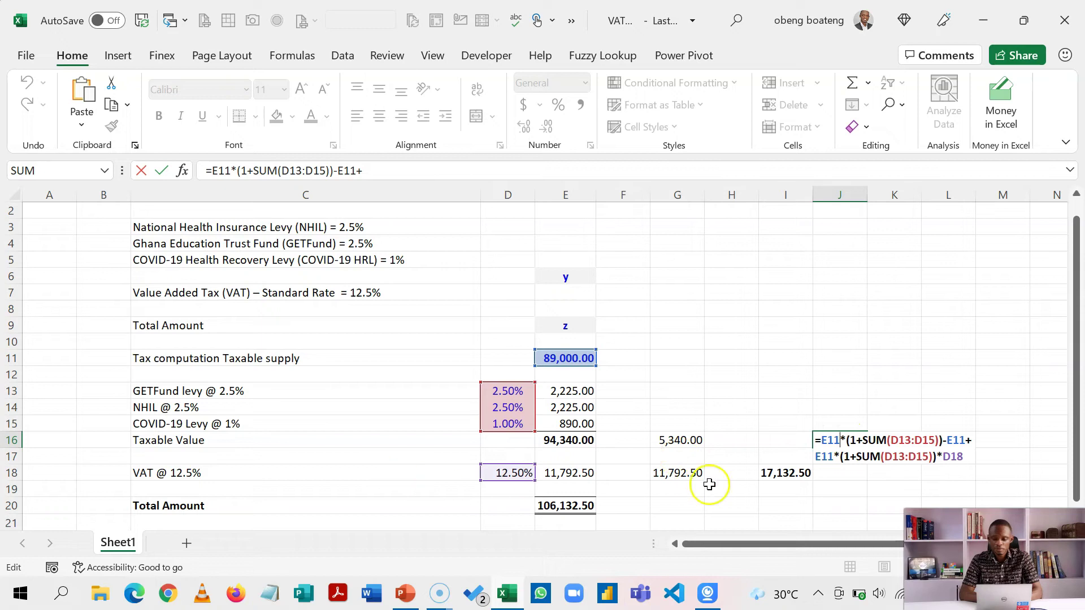
pyautogui.click(824, 446)
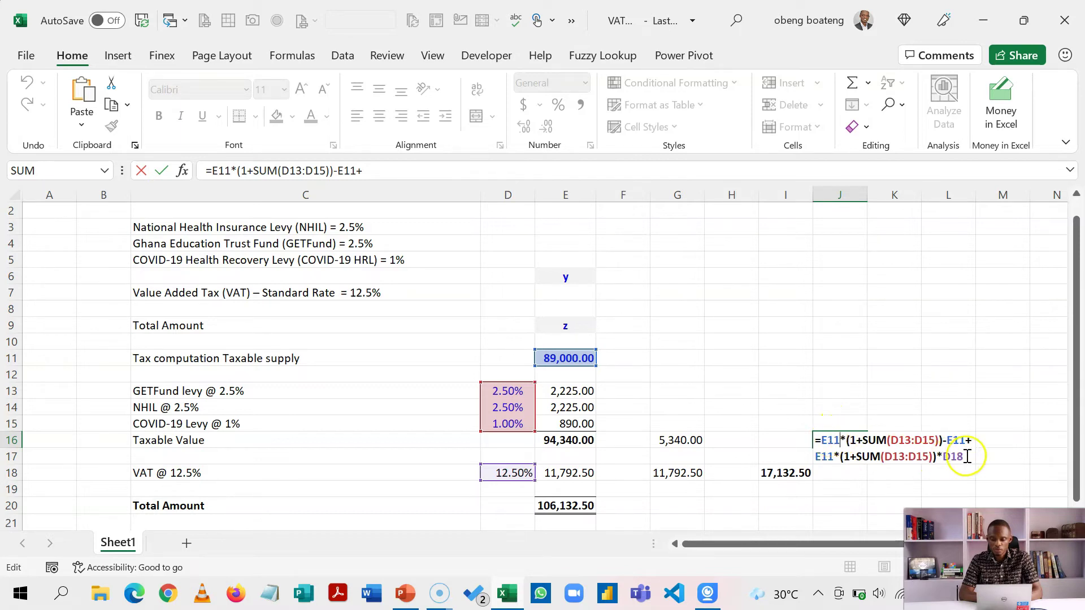
pyautogui.moveTo(967, 456); pyautogui.dragTo(822, 440)
pyautogui.press('Escape')
# Step: Paste the copied combined formula into H12 after an equals sign
pyautogui.click(729, 374)
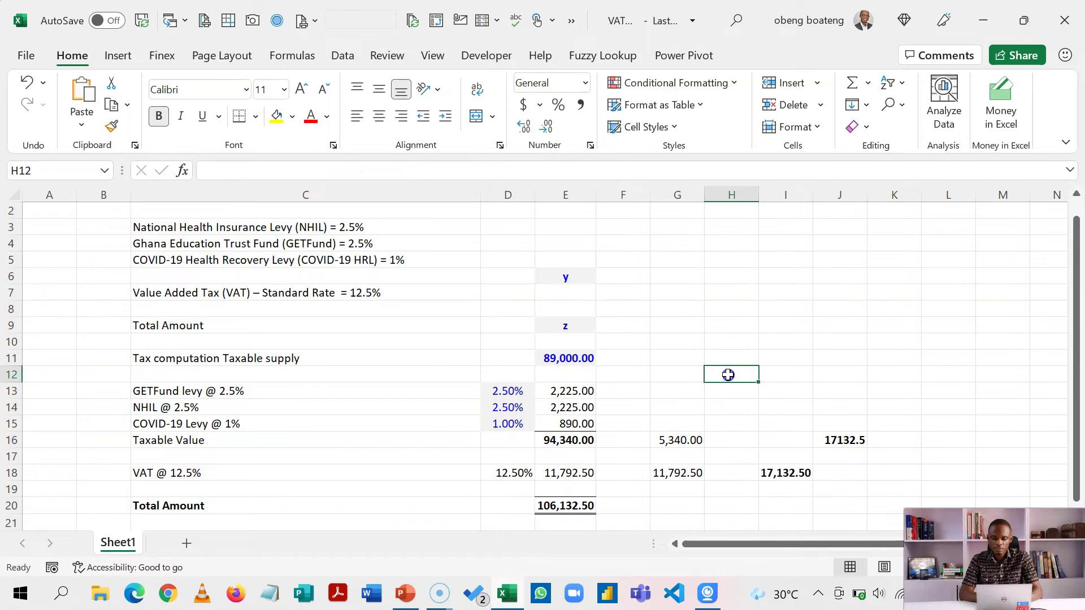
pyautogui.write('=')
pyautogui.write('E11*(1+SUM(D13:D15))-E11+ E11*(1+SUM(D13:D15))*D18')
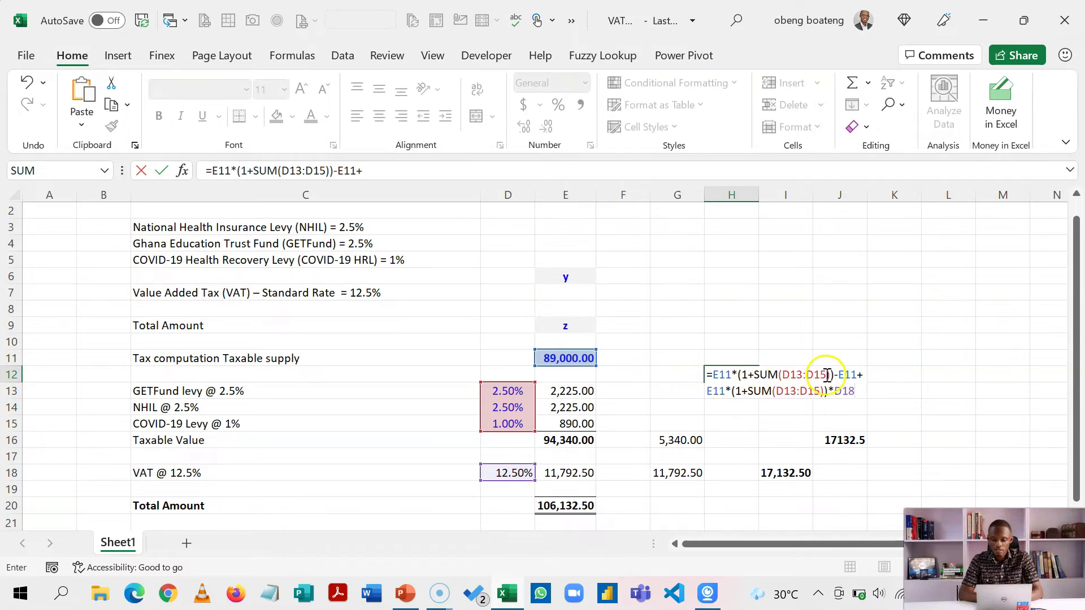
# Step: Make both levy ranges $D$13:$D$15 and the VAT rate $D$18 with F4
pyautogui.moveTo(827, 375); pyautogui.dragTo(786, 375)
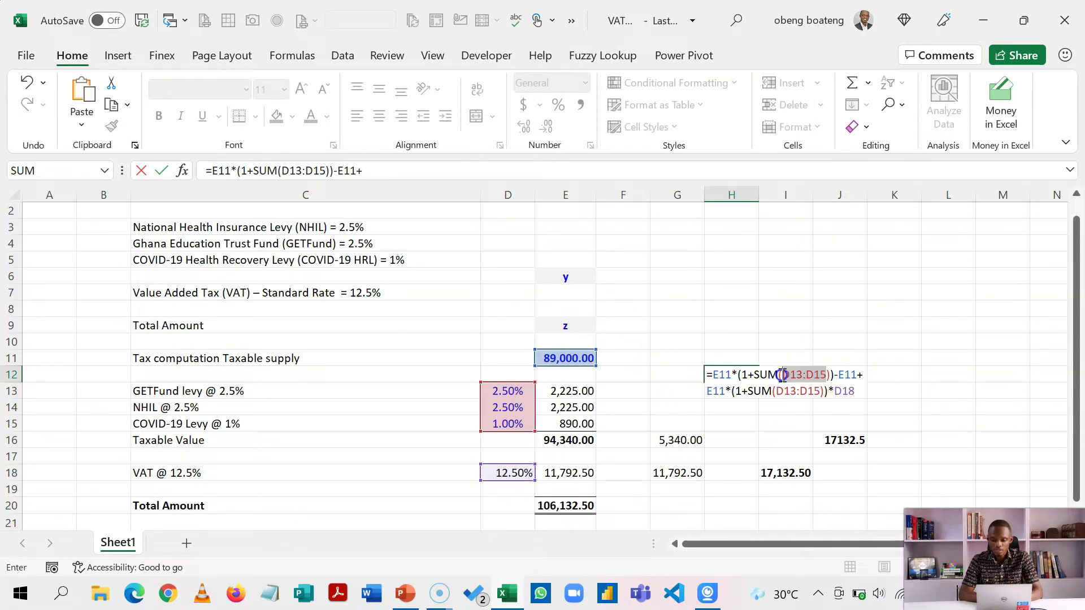
pyautogui.press('F4')
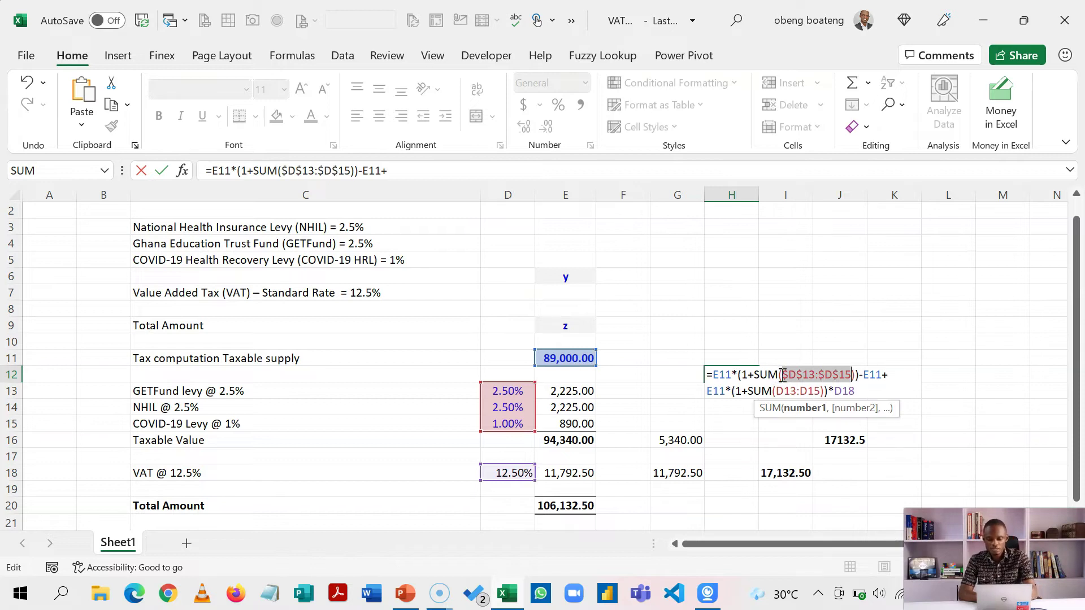
pyautogui.moveTo(820, 391); pyautogui.dragTo(793, 391)
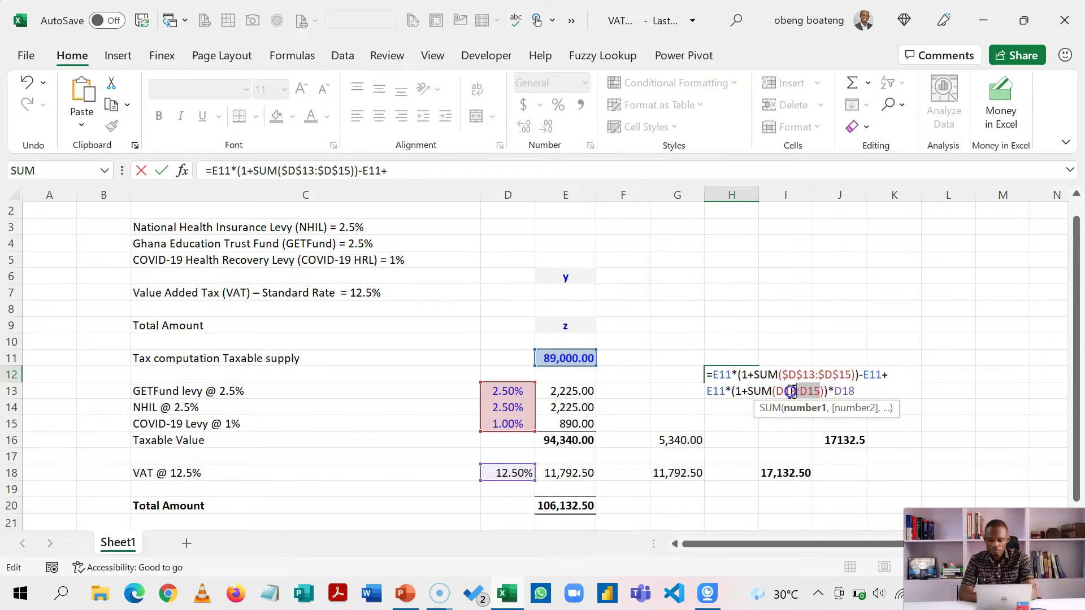
pyautogui.press('F4')
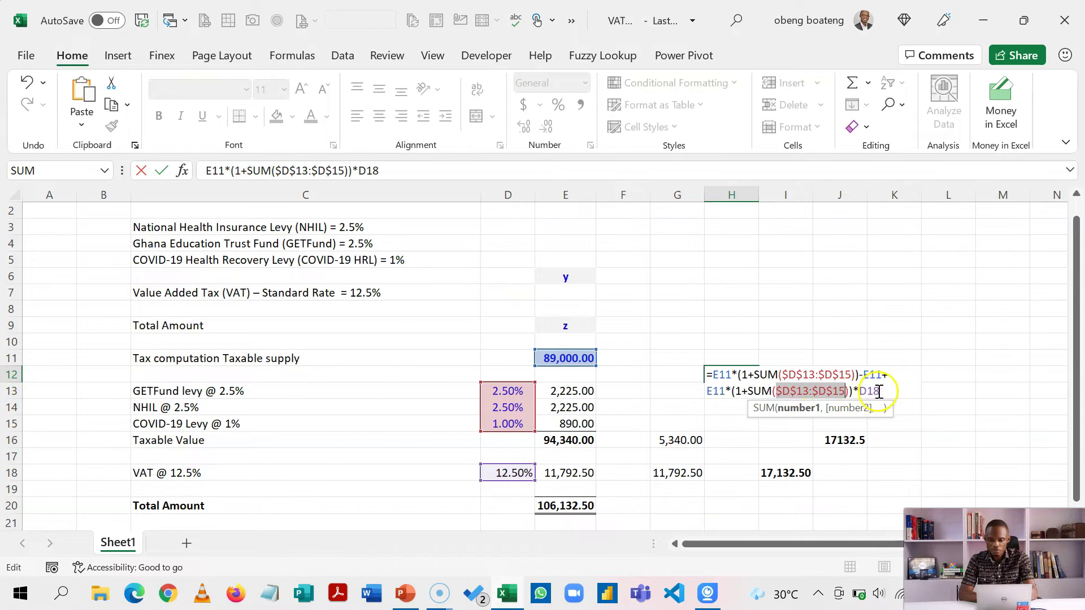
pyautogui.moveTo(881, 391); pyautogui.dragTo(863, 391)
pyautogui.press('F4')
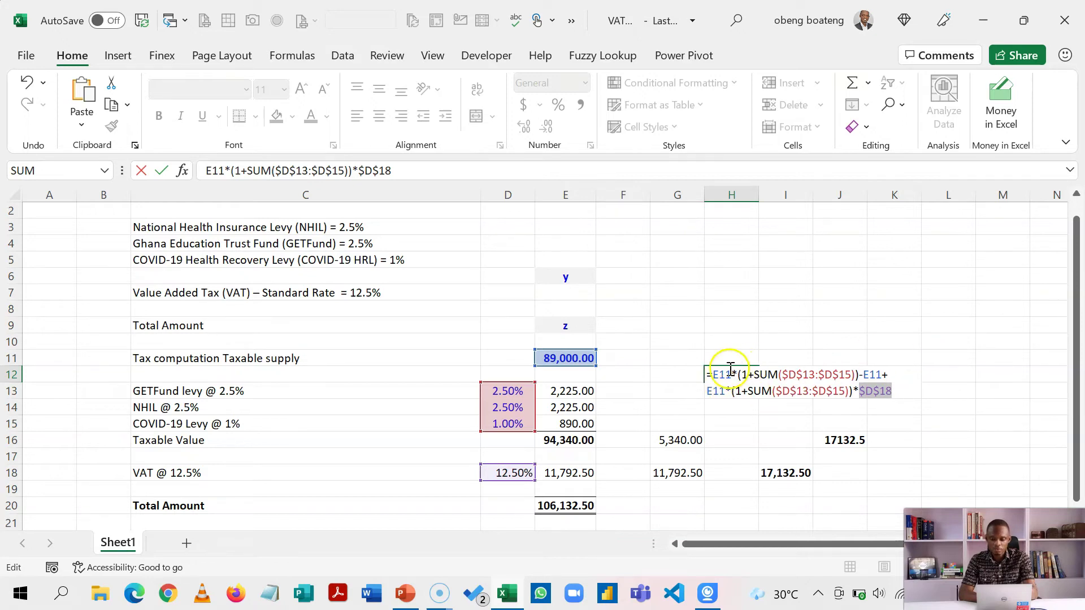
# Step: Wrap H12's formula in LAMBDA with a parameter named Taxable
pyautogui.click(709, 374)
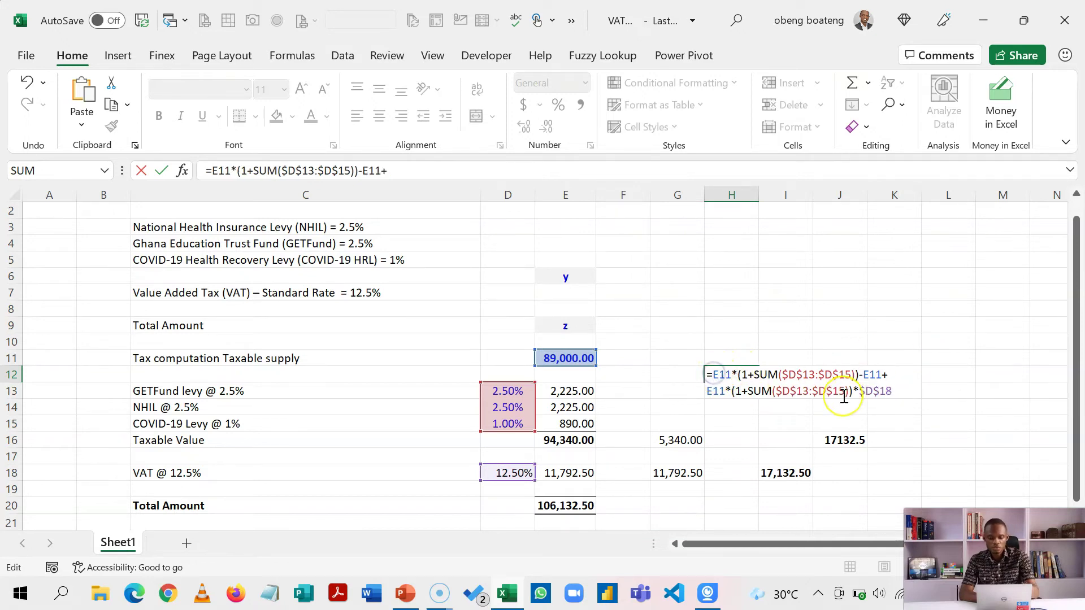
pyautogui.write('LA')
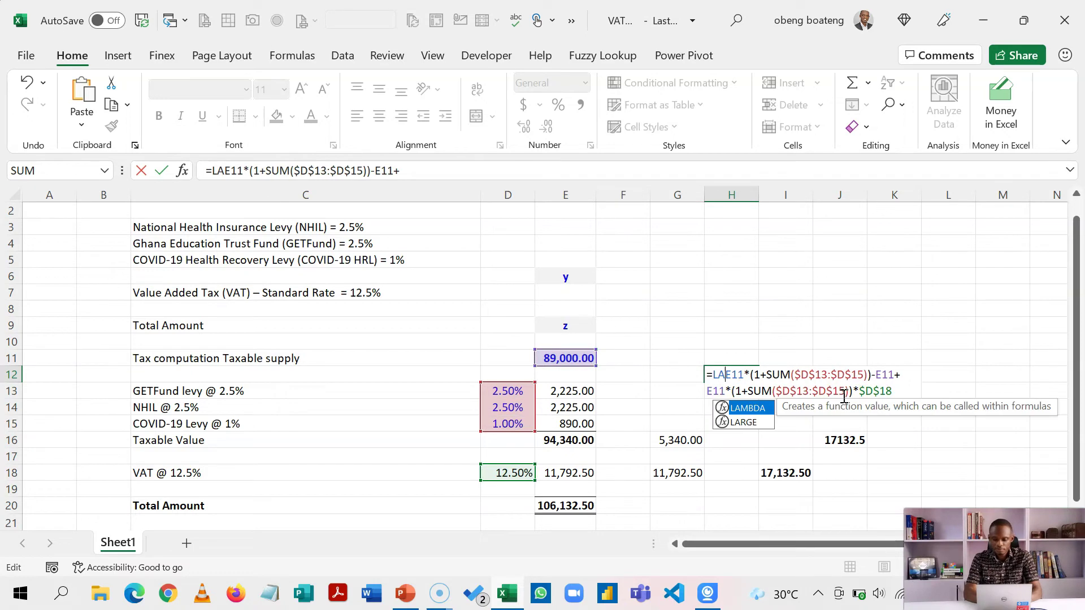
pyautogui.press('Tab')
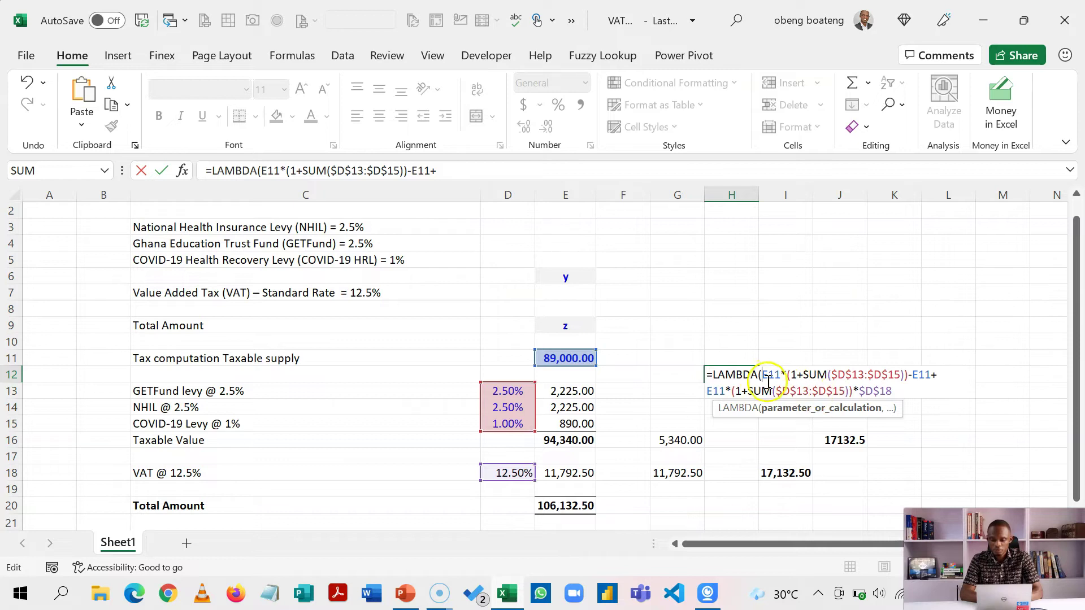
pyautogui.write('tAXABLE')
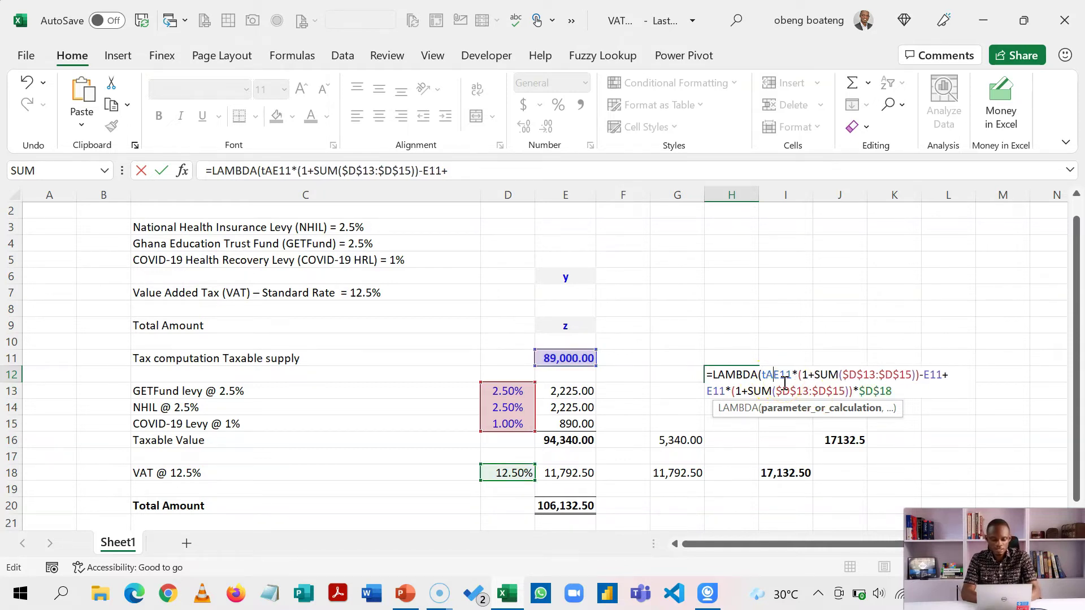
pyautogui.press('BackSpace')
pyautogui.press('BackSpace')
pyautogui.press('BackSpace')
pyautogui.press('BackSpace')
pyautogui.press('BackSpace')
pyautogui.press('BackSpace')
pyautogui.press('BackSpace')
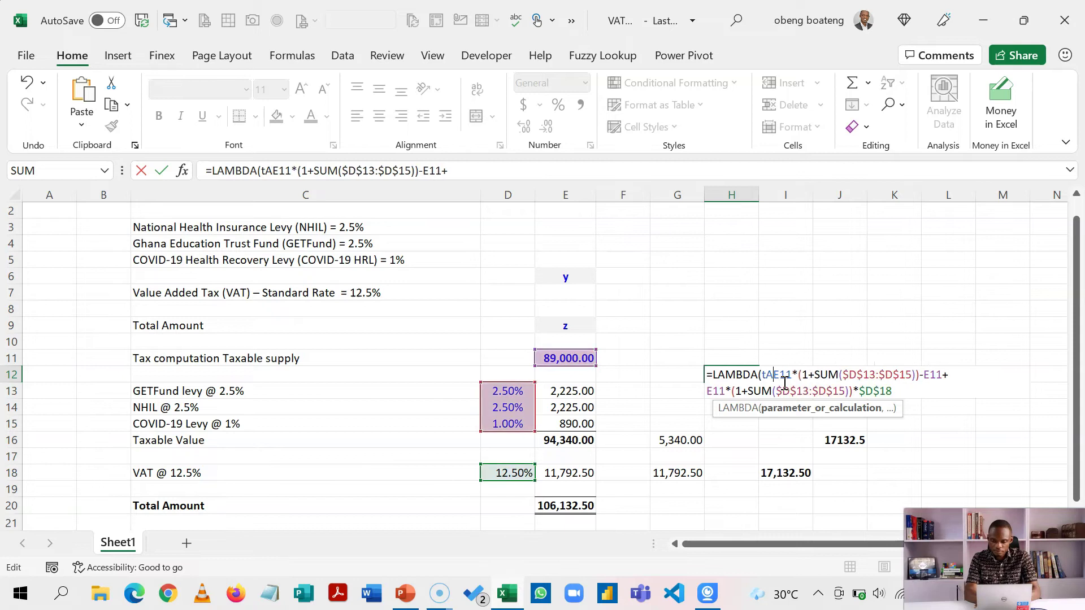
pyautogui.write('Ta')
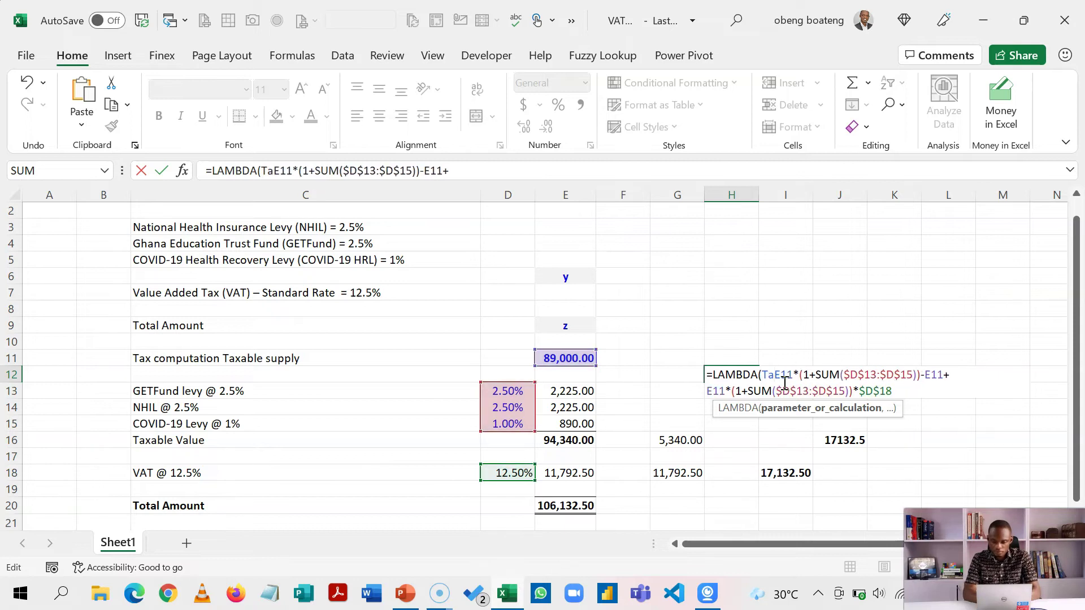
pyautogui.write('xable')
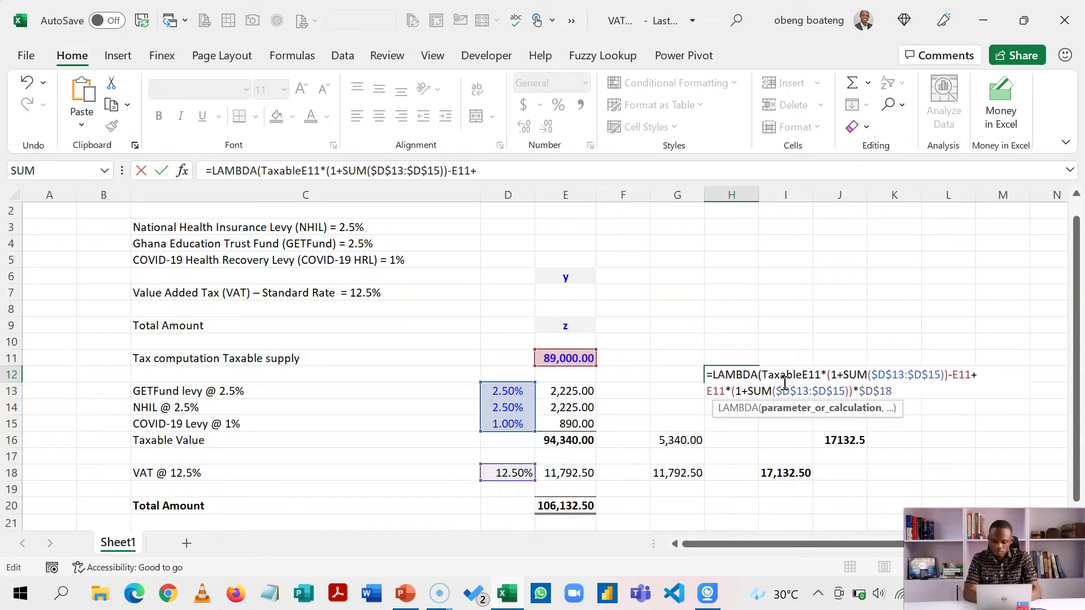
pyautogui.write(',')
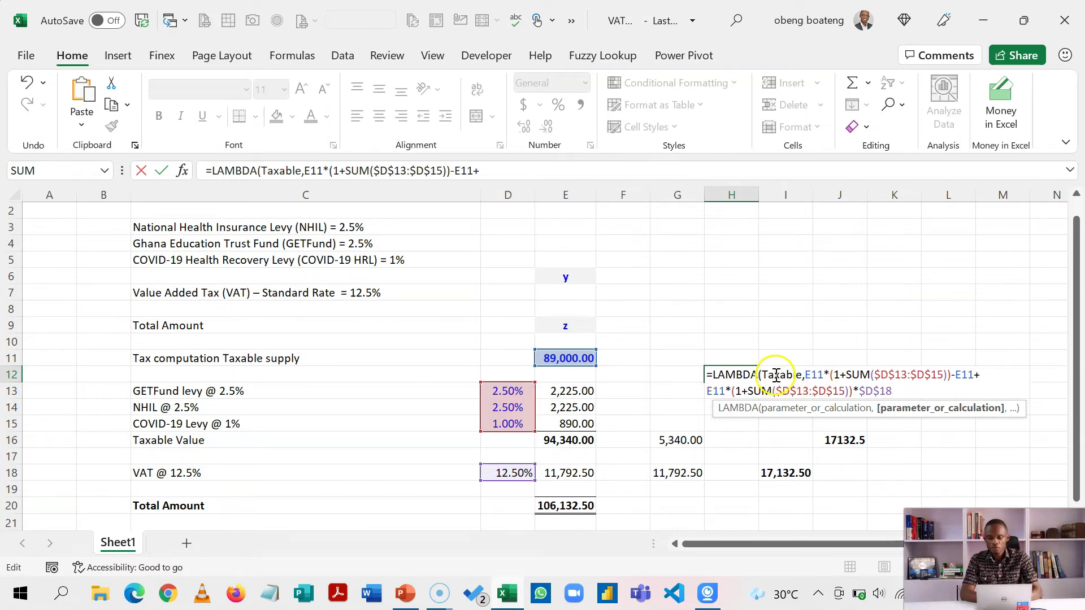
# Step: Replace the first E11 reference with Taxable
pyautogui.click(817, 376)
pyautogui.click(809, 375)
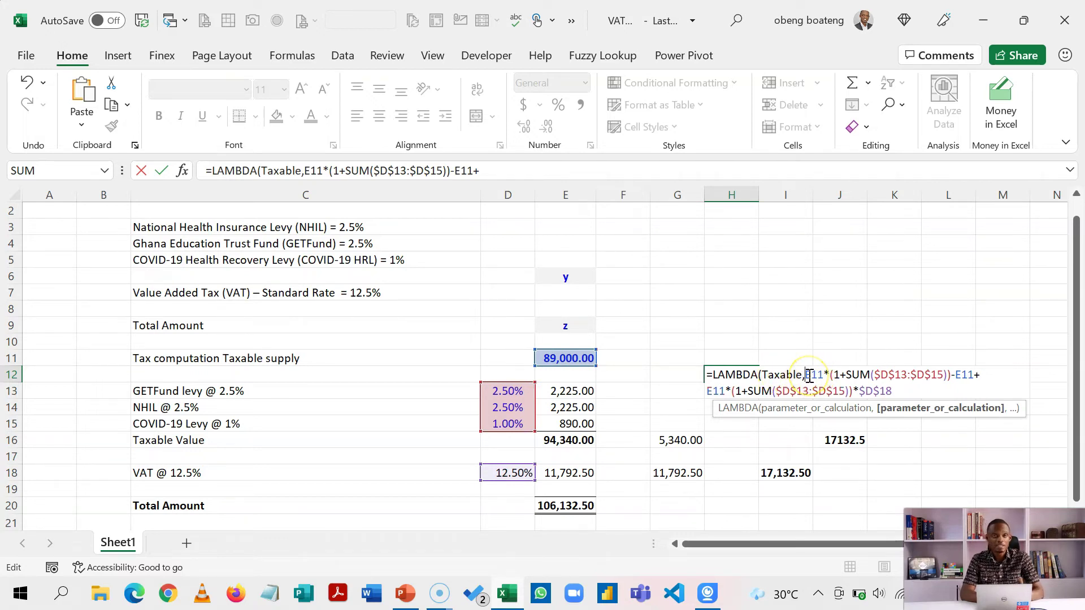
pyautogui.moveTo(812, 376); pyautogui.dragTo(824, 375)
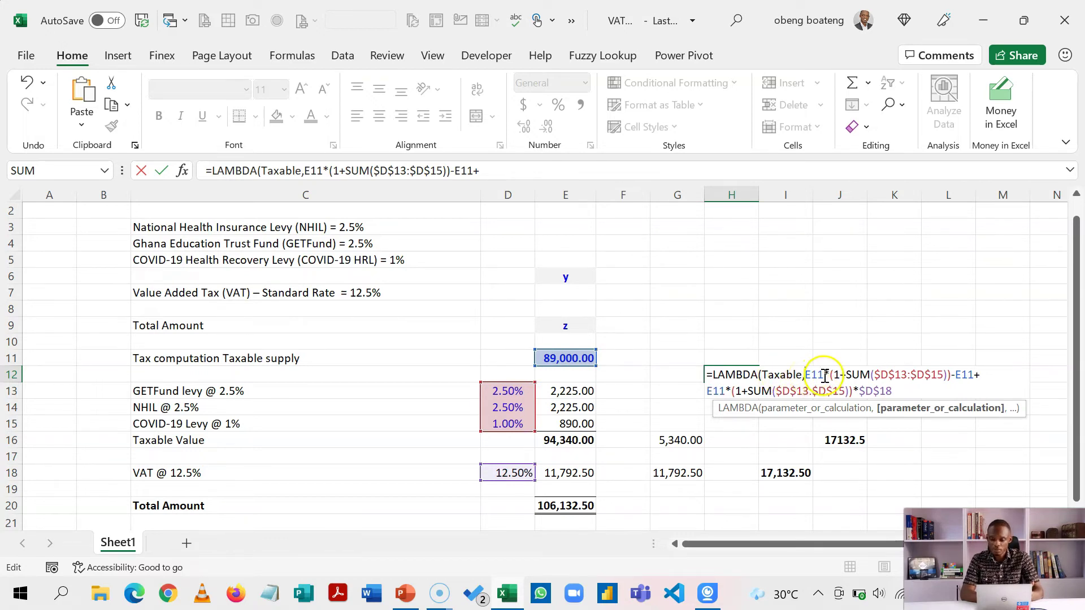
pyautogui.press('BackSpace')
pyautogui.press('BackSpace')
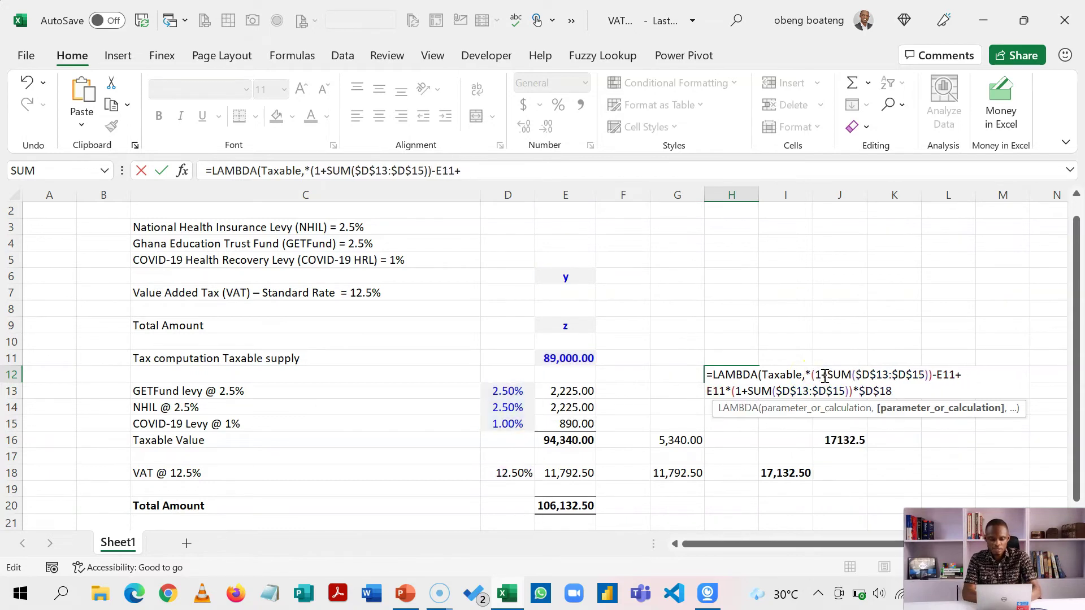
pyautogui.write('Taxable')
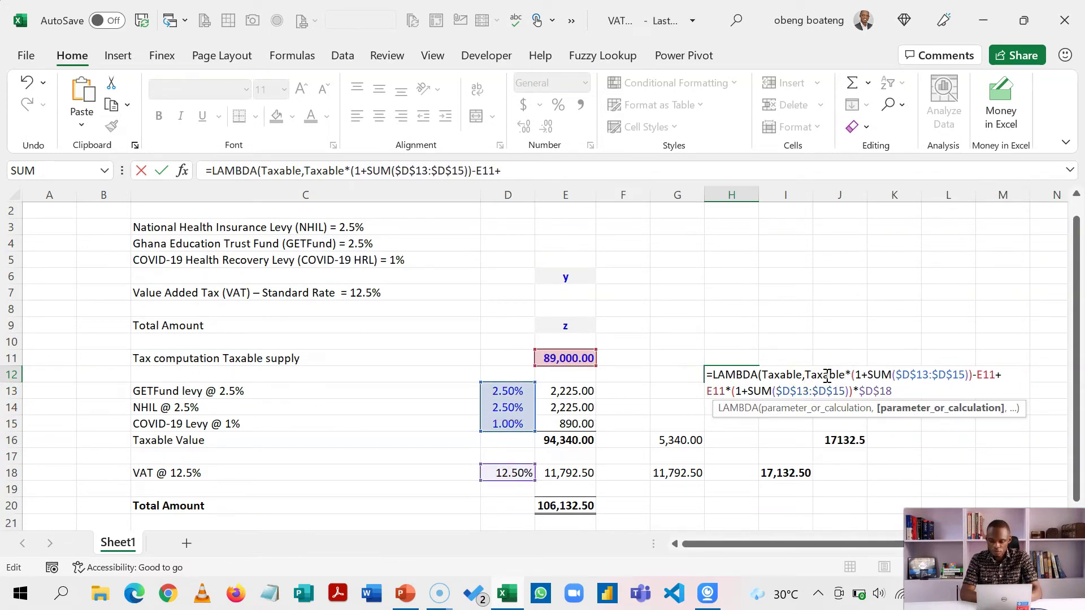
# Step: Swap the remaining two E11 references for Taxable using autocomplete
pyautogui.click(996, 376)
pyautogui.doubleClick(996, 376)
pyautogui.write('Ta')
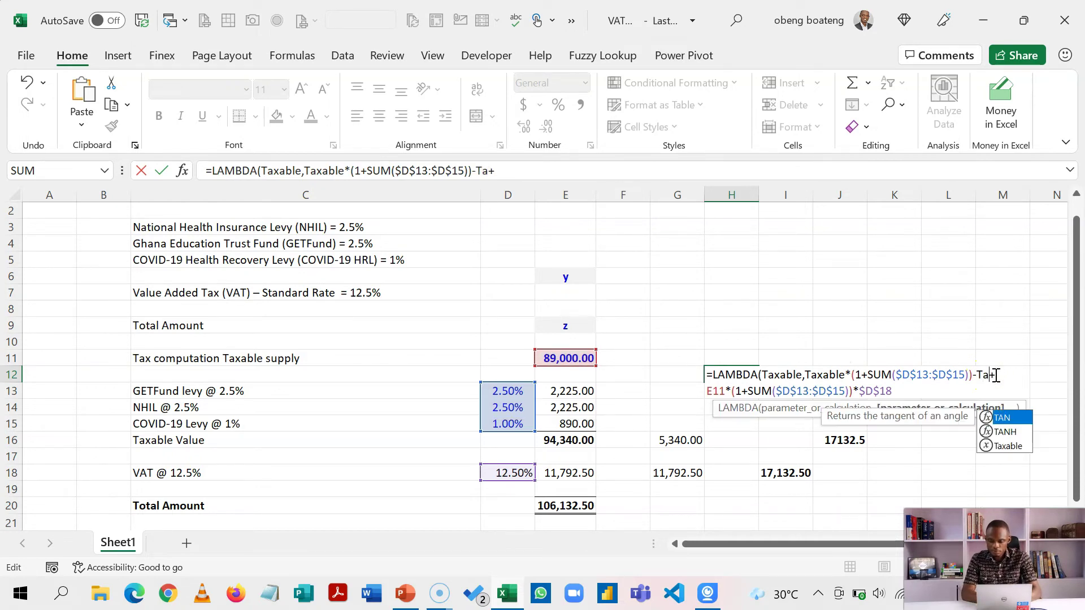
pyautogui.press('Down')
pyautogui.press('Down')
pyautogui.press('Tab')
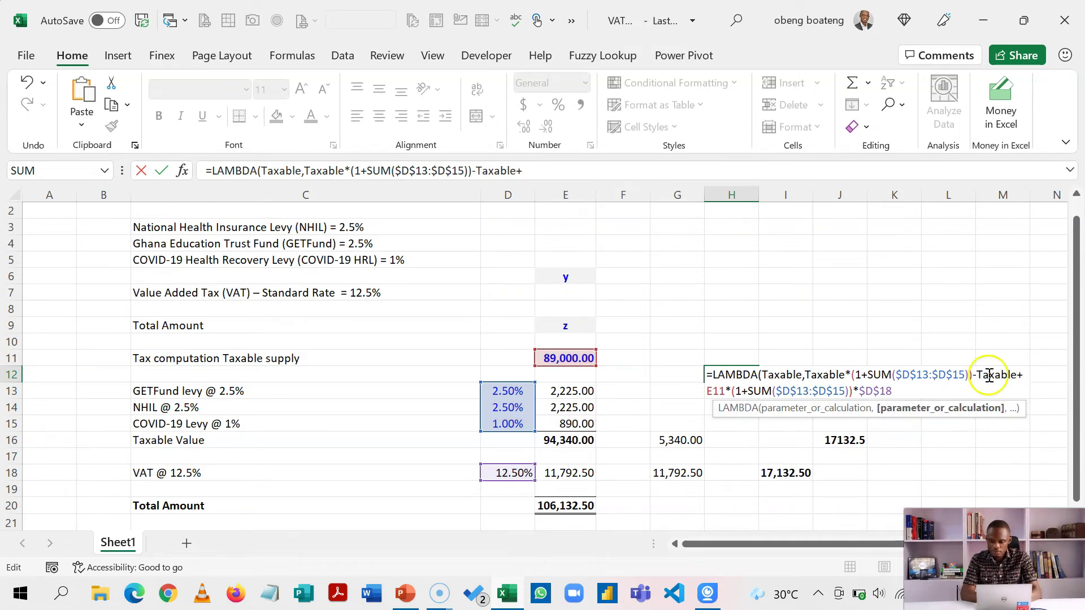
pyautogui.doubleClick(716, 391)
pyautogui.write('e')
pyautogui.press('BackSpace')
pyautogui.write('ta')
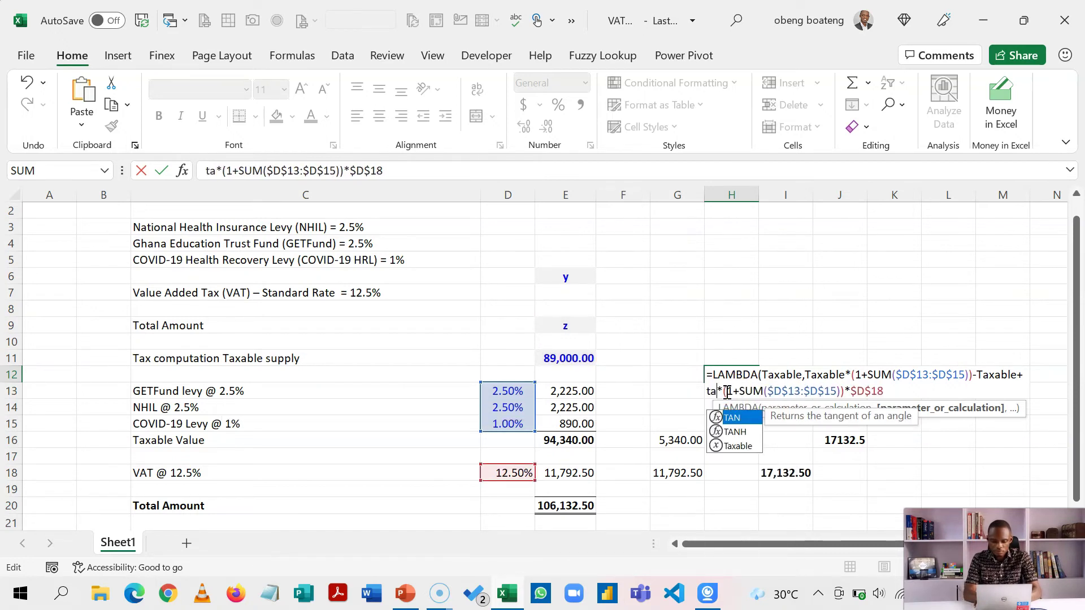
pyautogui.press('Down')
pyautogui.press('Down')
pyautogui.press('Tab')
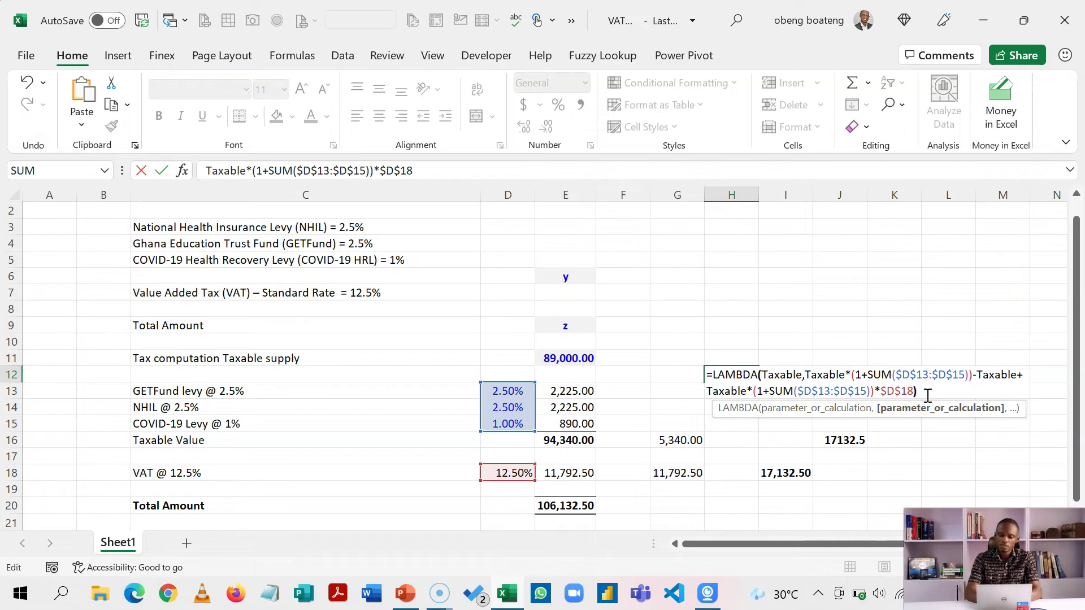
# Step: Close and copy the LAMBDA formula, then start a new name called VAT
pyautogui.write(')')
pyautogui.moveTo(927, 396); pyautogui.dragTo(724, 375)
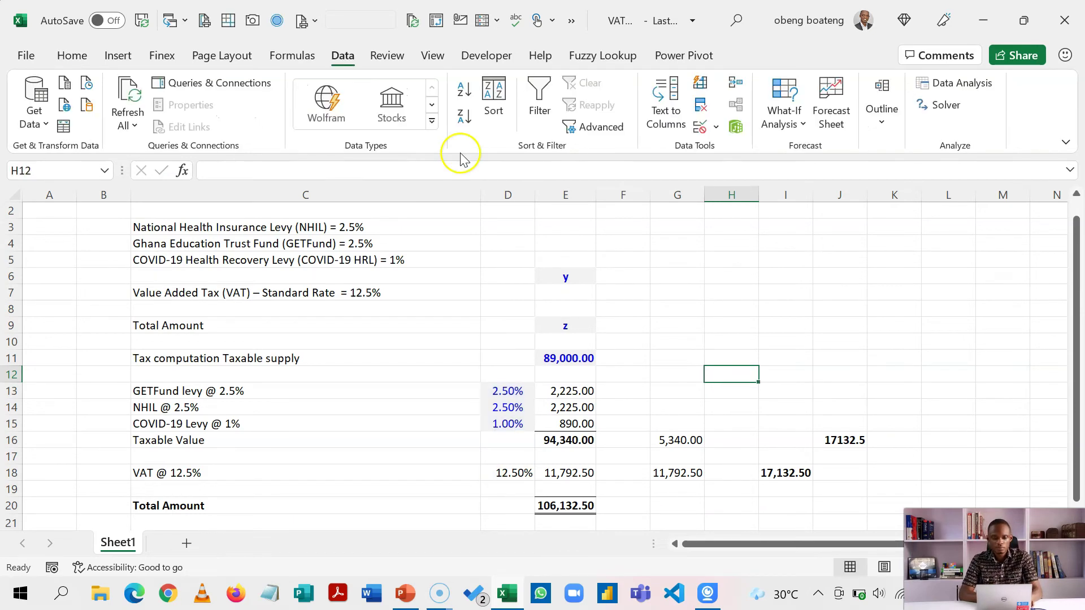
pyautogui.click(303, 56)
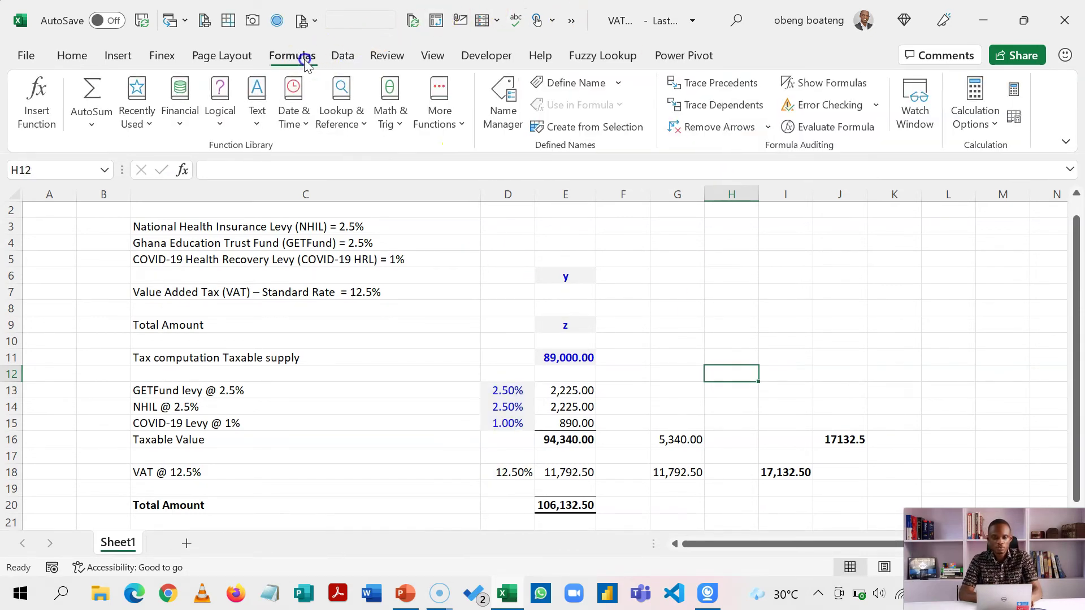
pyautogui.click(573, 85)
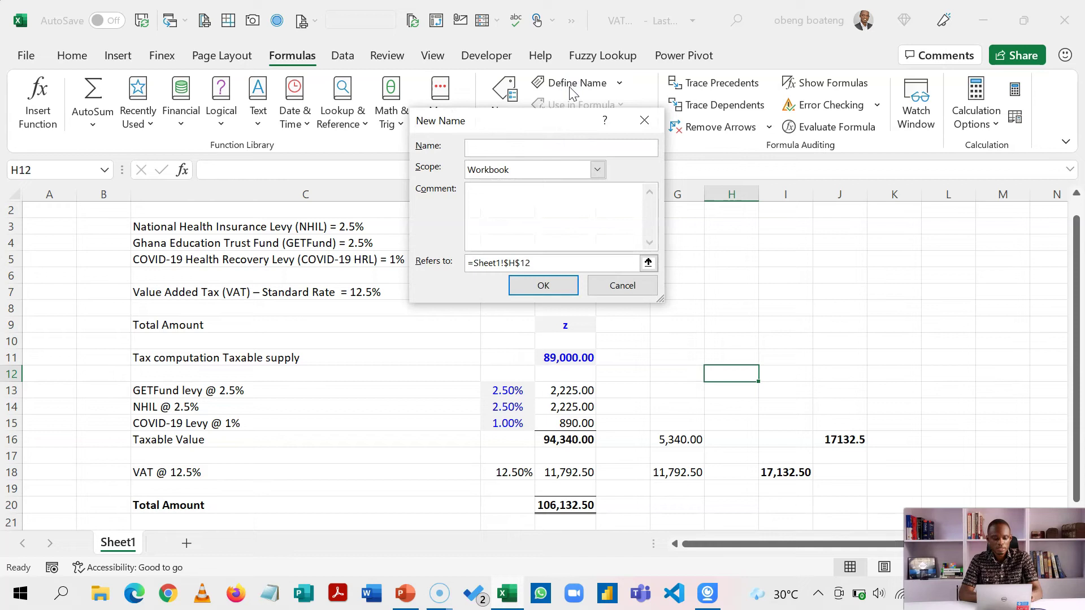
pyautogui.write('VAT')
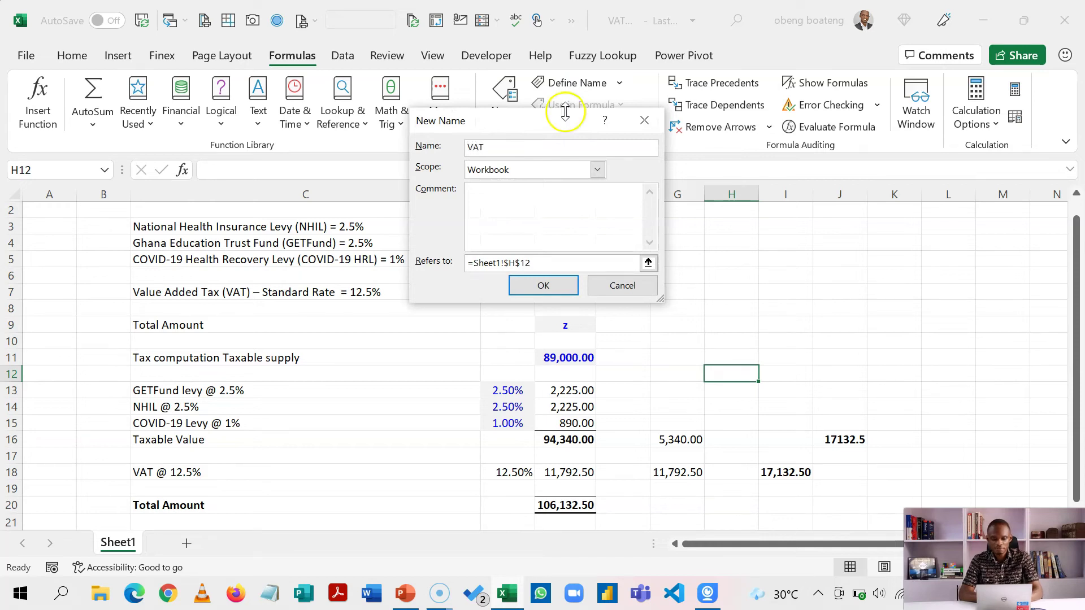
# Step: Replace VAT's Refers to reference with the pasted LAMBDA formula and confirm
pyautogui.click(544, 262)
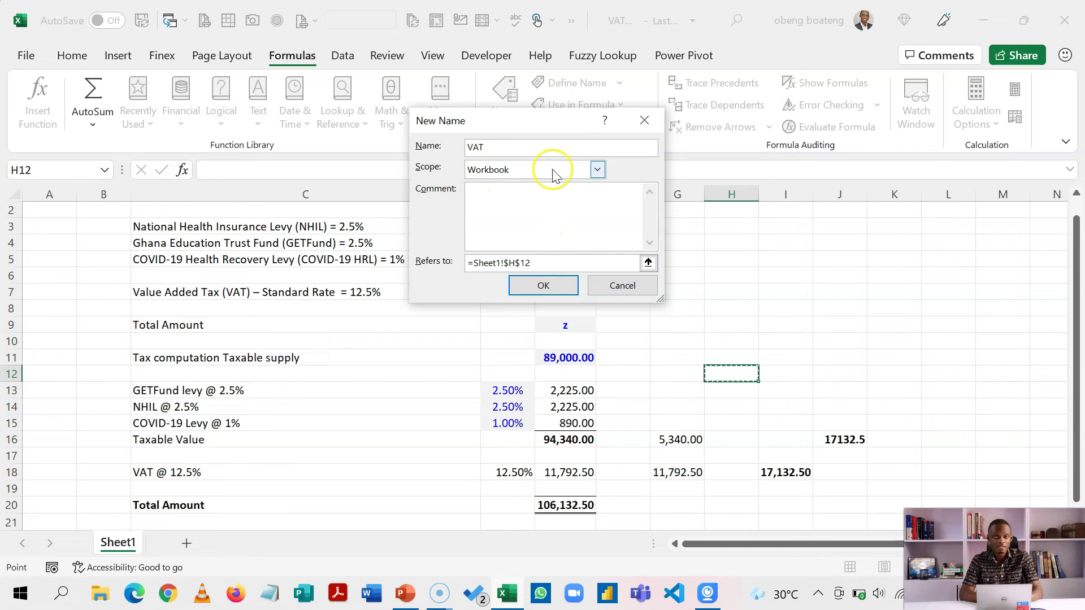
pyautogui.click(554, 259)
pyautogui.press('BackSpace')
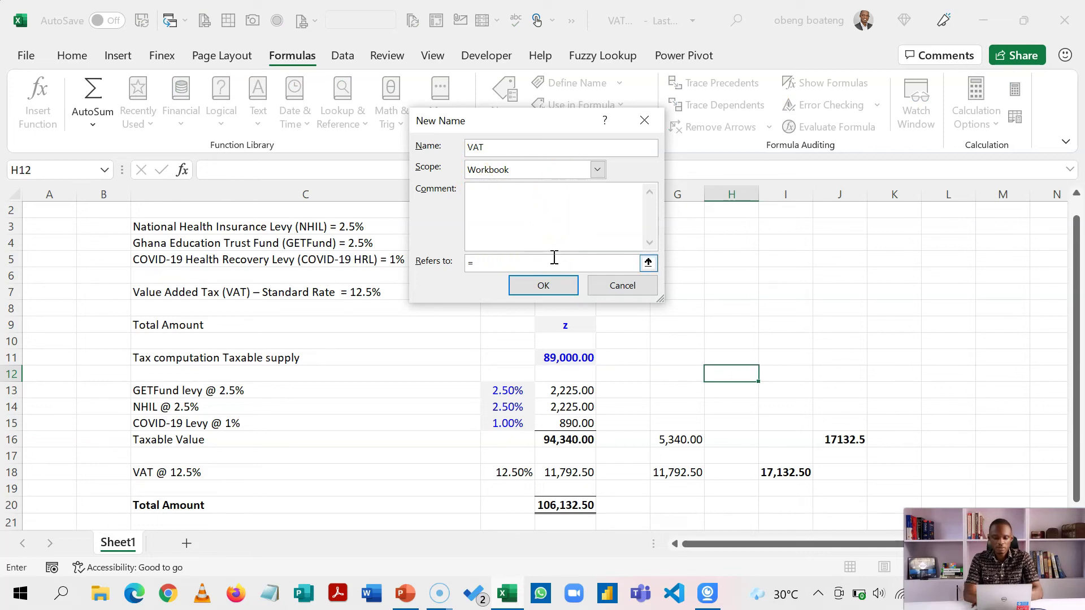
pyautogui.hotkey('ctrl', 'v')
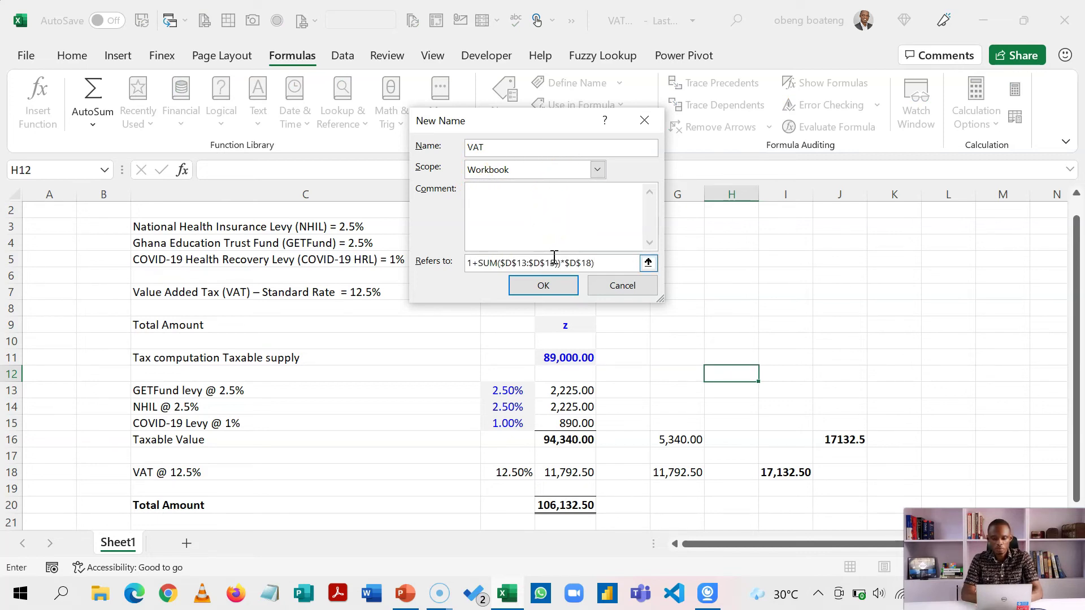
pyautogui.click(553, 283)
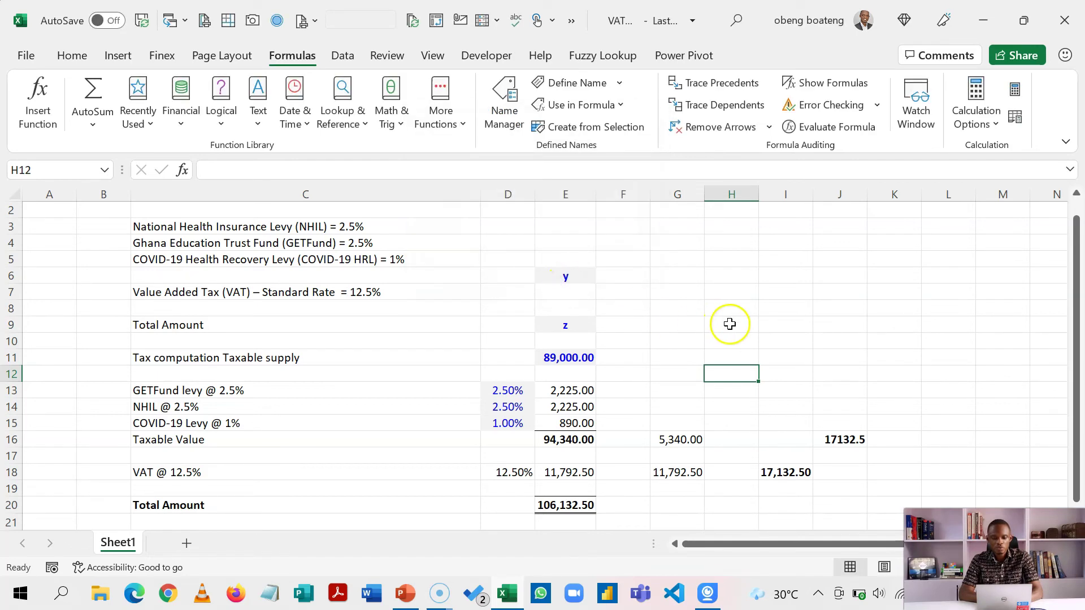
# Step: Enter =VAT(E11) in G11 to return 17132.5
pyautogui.click(679, 354)
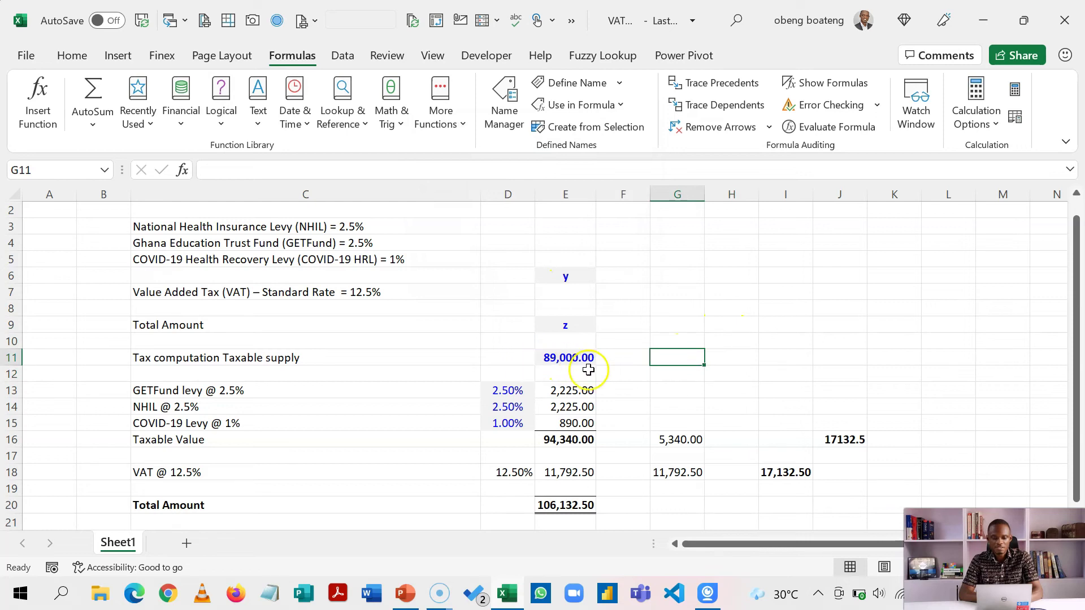
pyautogui.write('=VAT')
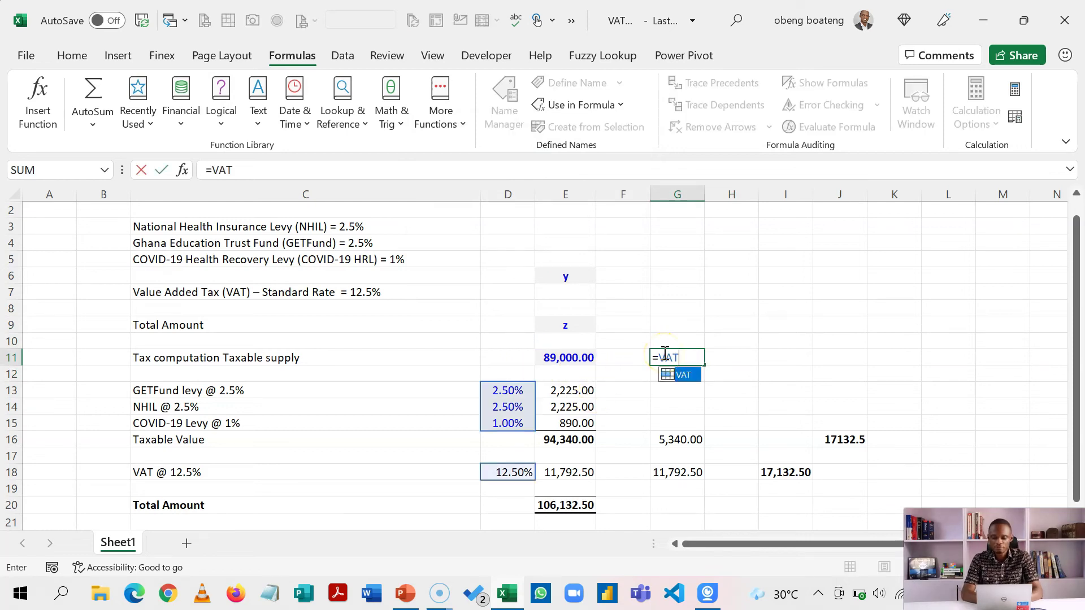
pyautogui.write('(')
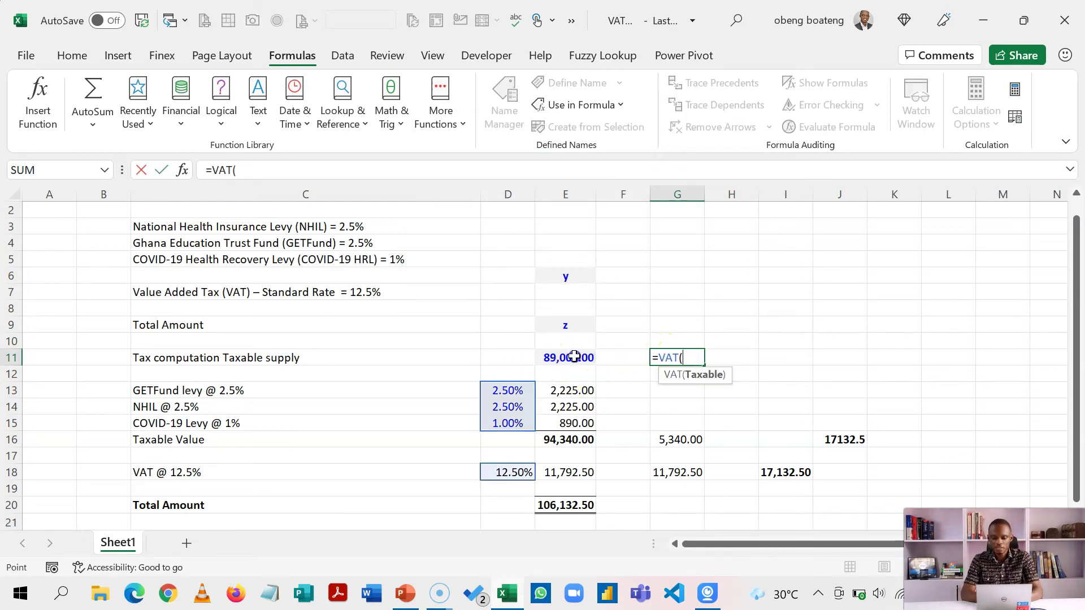
pyautogui.click(574, 356)
pyautogui.write(')')
pyautogui.press('Return')
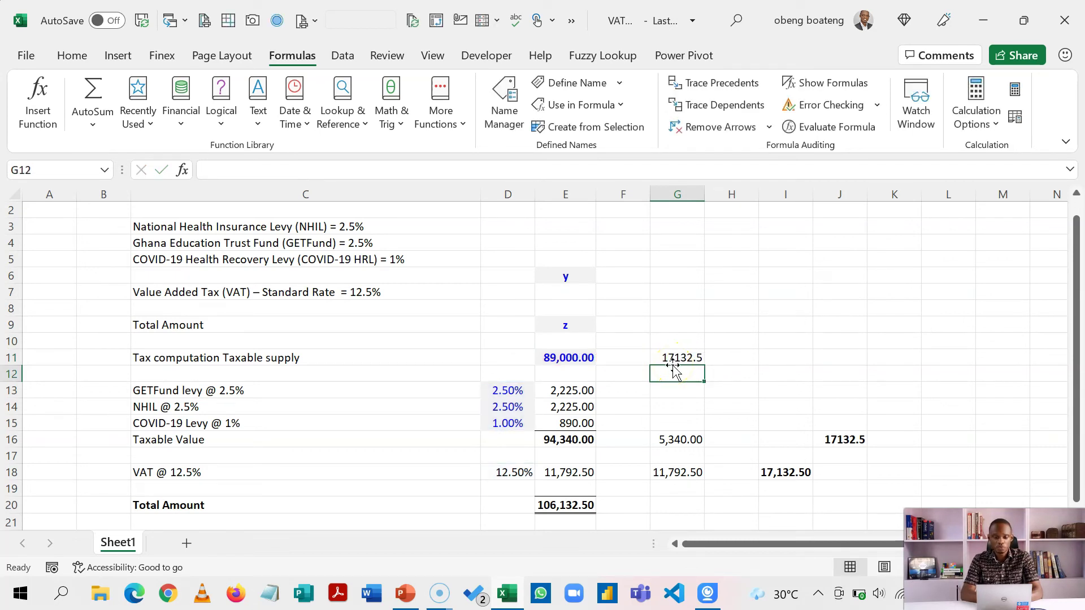
# Step: Add a new Sheet2 and enter the taxable amount 89000 in E9
pyautogui.click(188, 543)
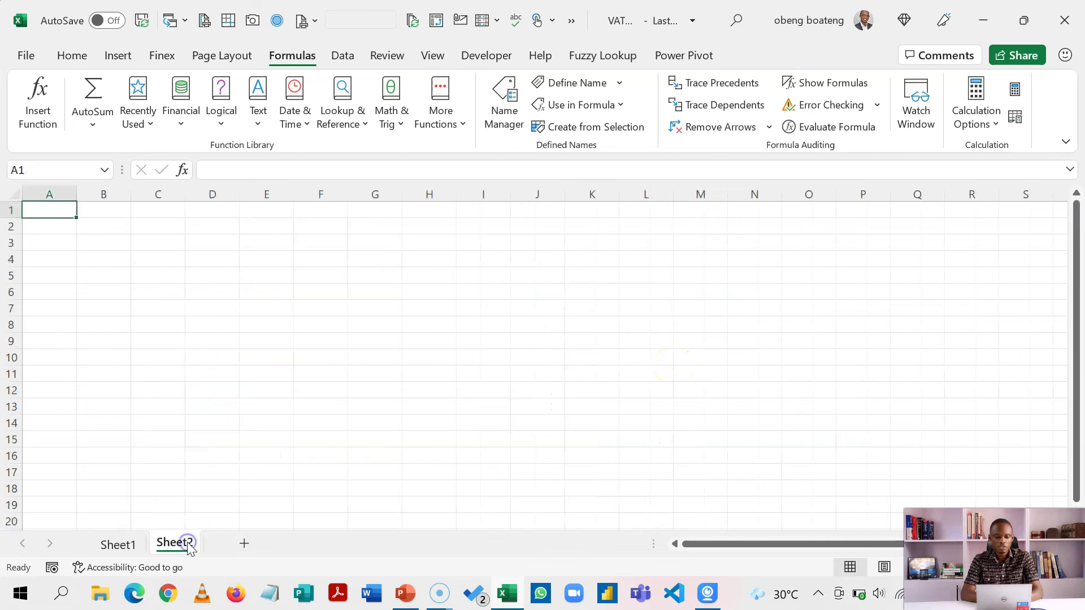
pyautogui.click(245, 346)
pyautogui.write('89000')
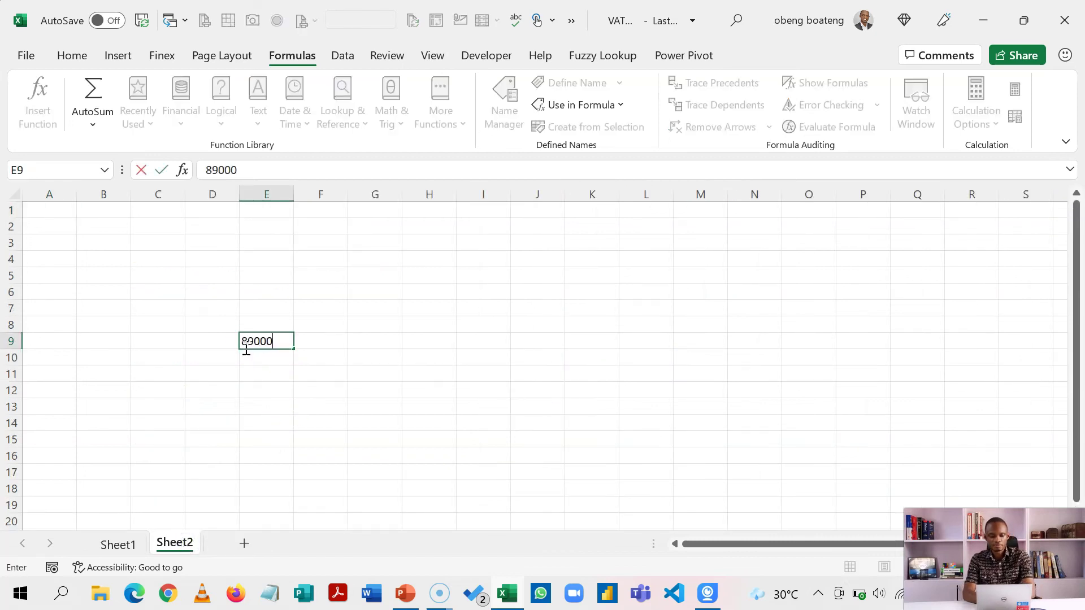
pyautogui.press('Return')
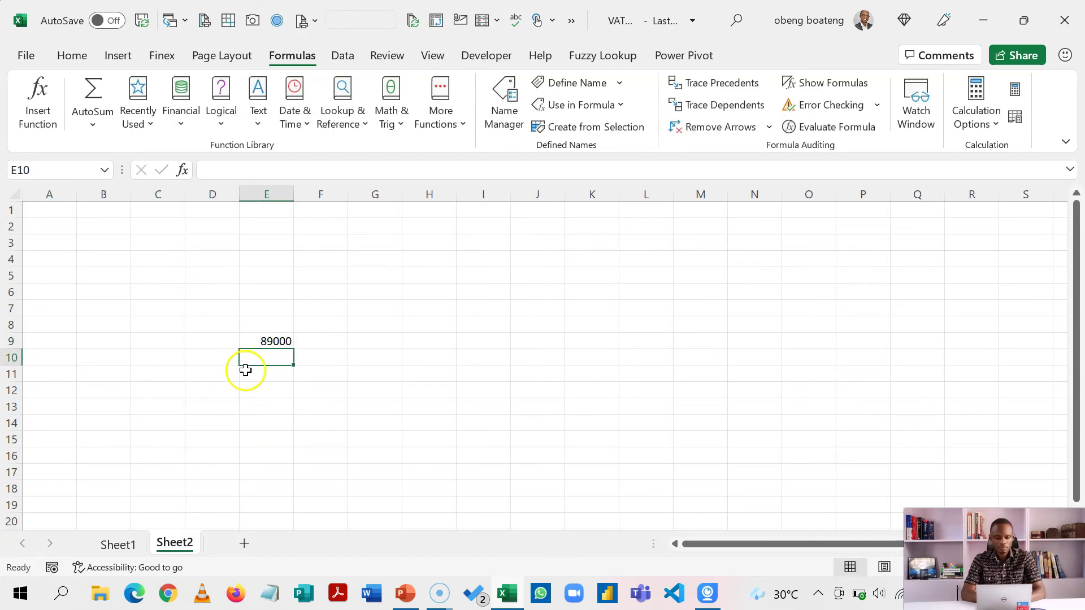
# Step: Label D10 'VAT' and enter =VAT(E9) in E10, giving 17132.5
pyautogui.click(224, 359)
pyautogui.write('VAT')
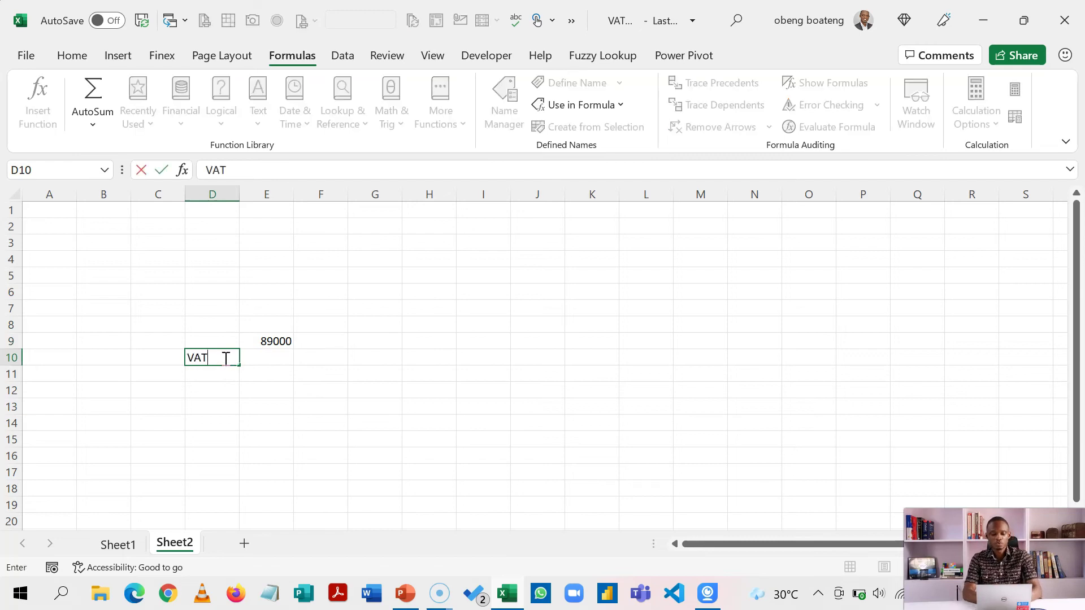
pyautogui.press('Tab')
pyautogui.write('=')
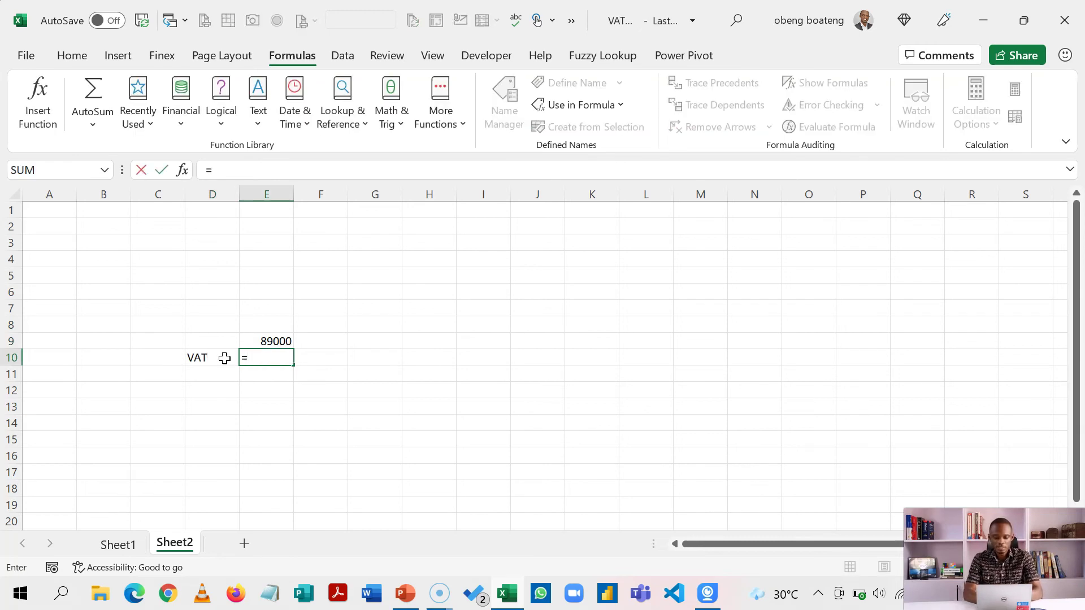
pyautogui.write('VAT(')
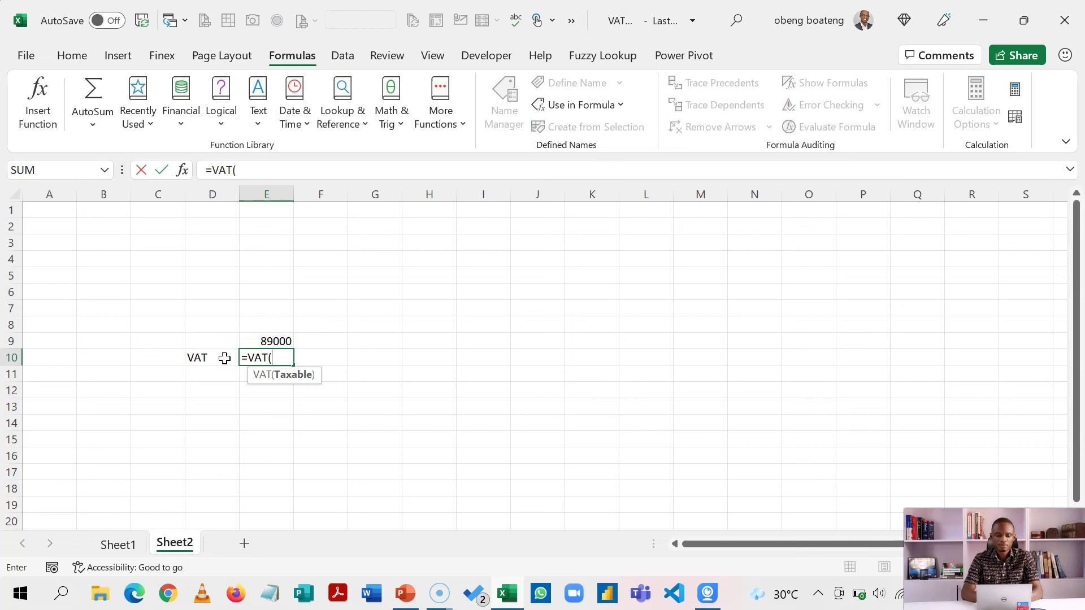
pyautogui.click(256, 343)
pyautogui.write(')')
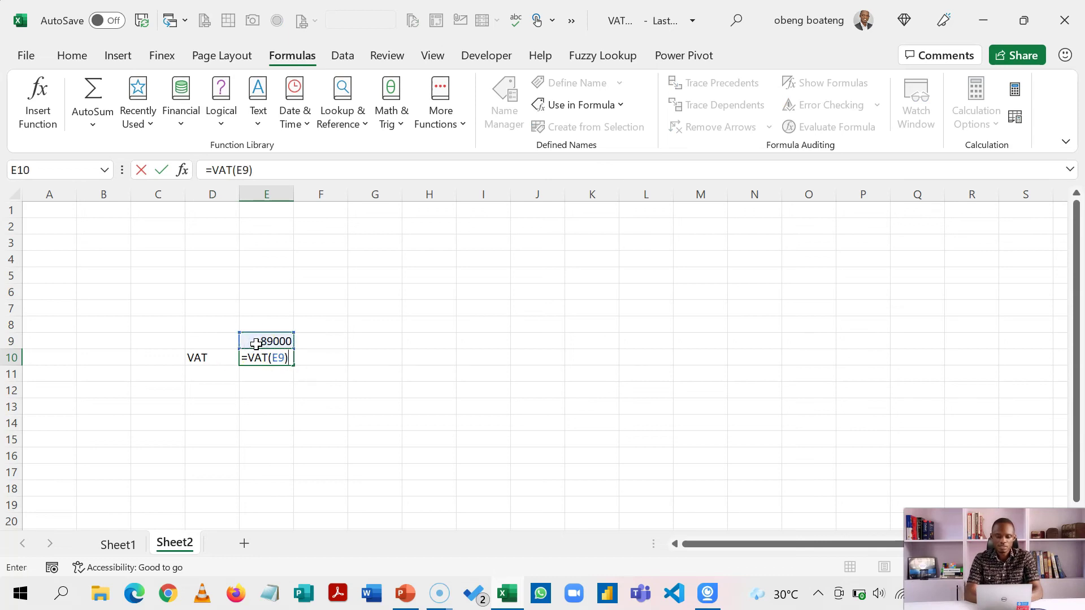
pyautogui.press('Return')
# Step: AutoSum the amount and VAT in E11 for a total of 106132.5, then check the formulas
pyautogui.press('Right')
pyautogui.hotkey('alt', '=')
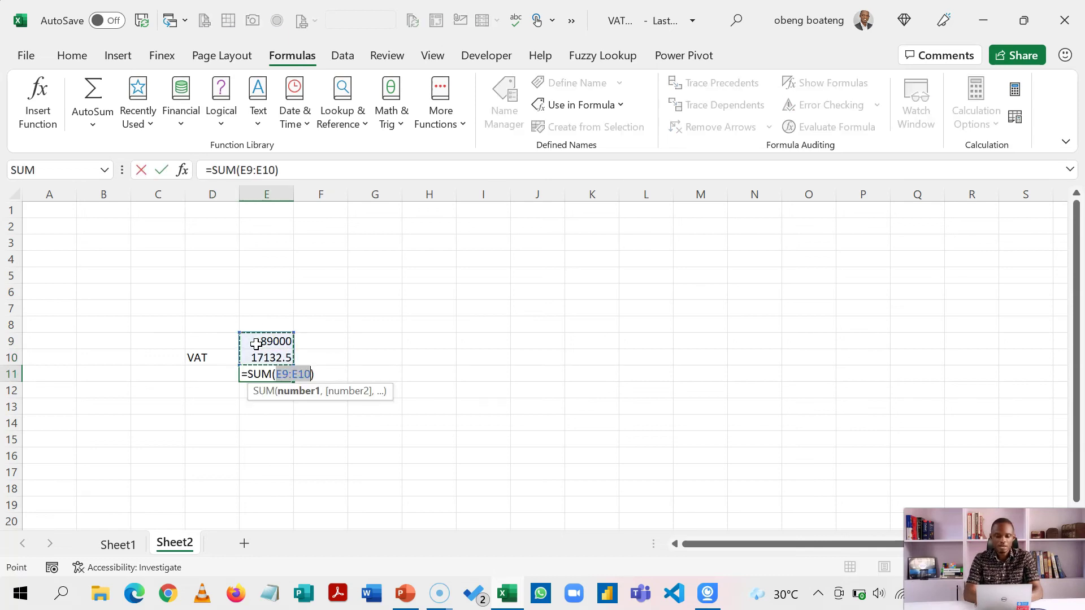
pyautogui.press('Return')
pyautogui.press('Up')
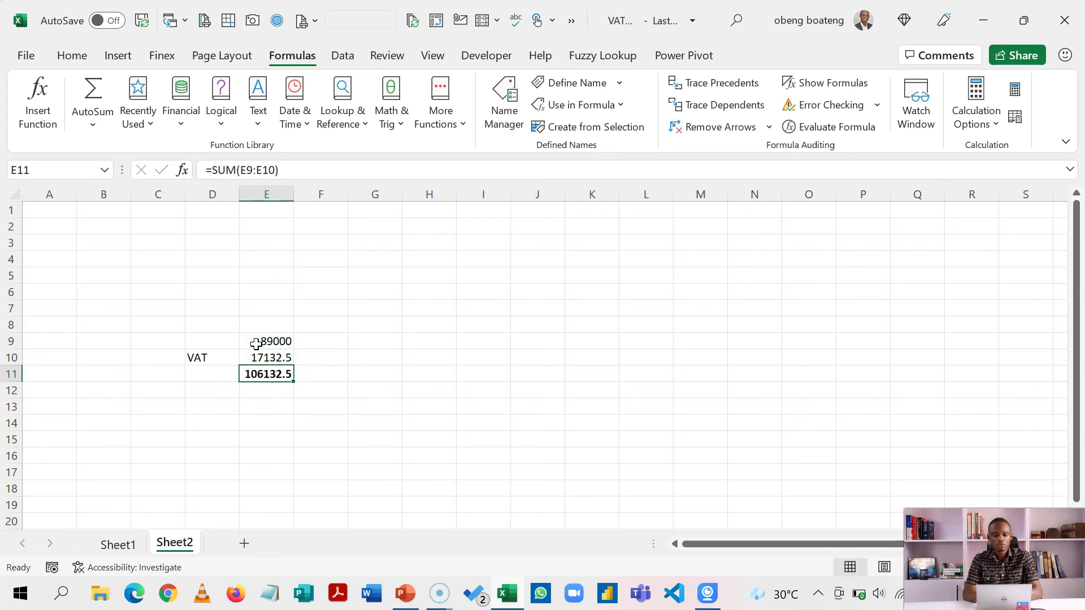
pyautogui.click(268, 368)
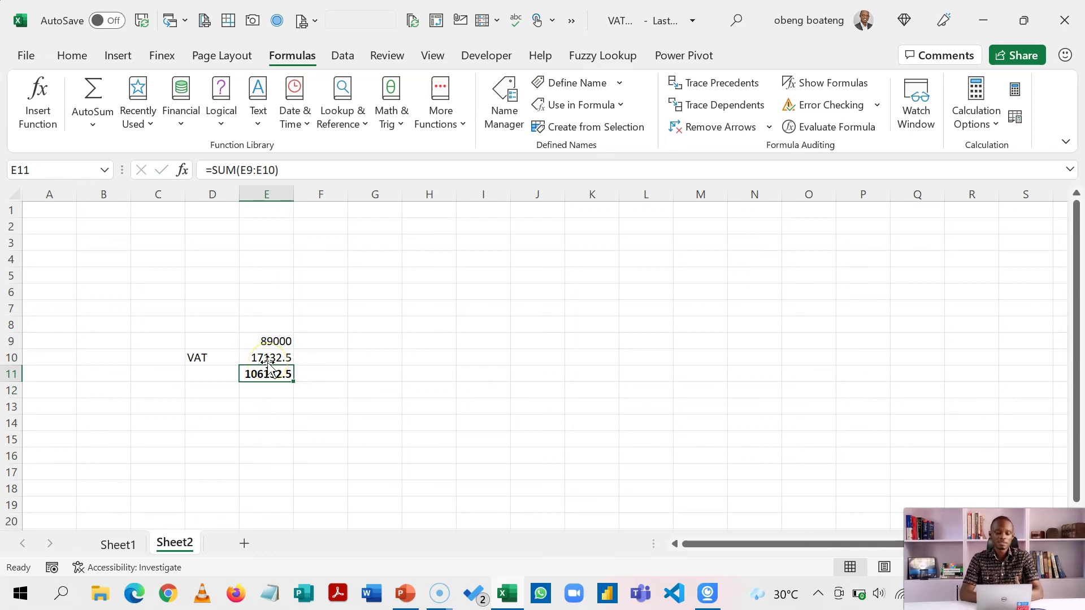
pyautogui.click(281, 365)
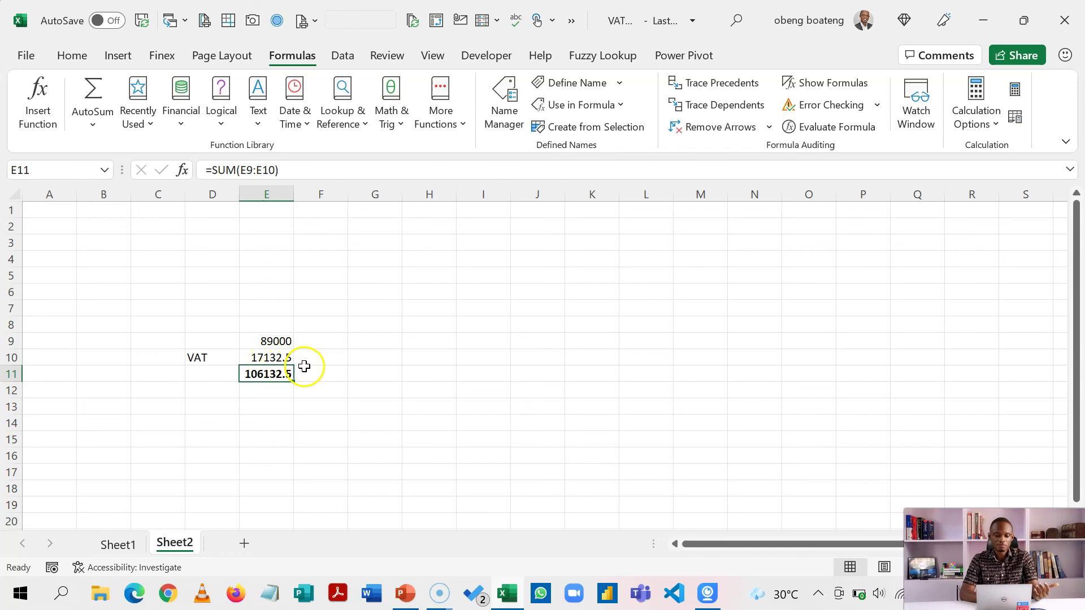
pyautogui.click(277, 360)
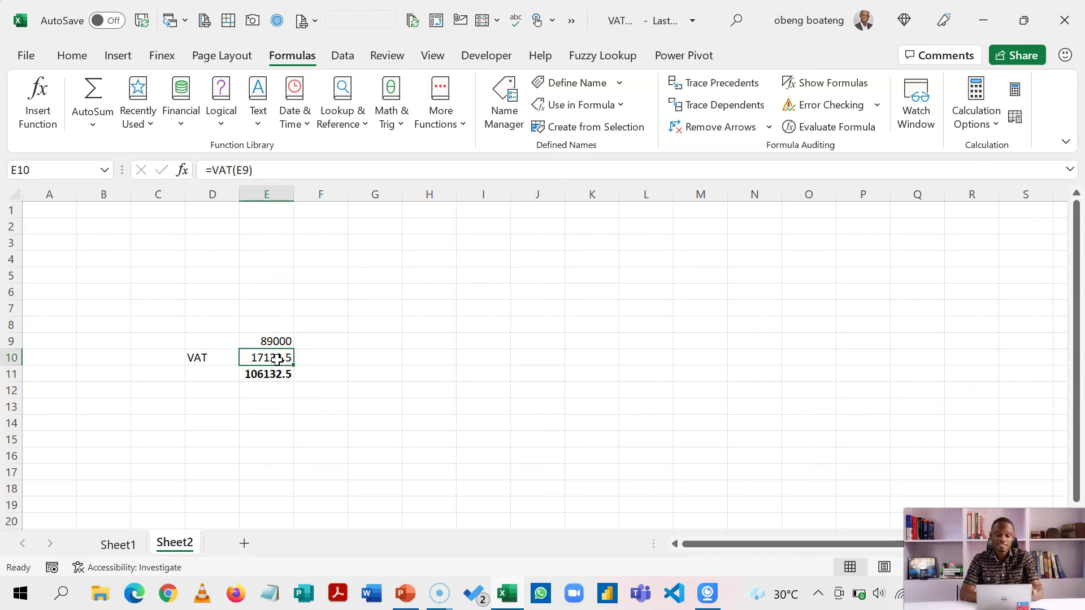